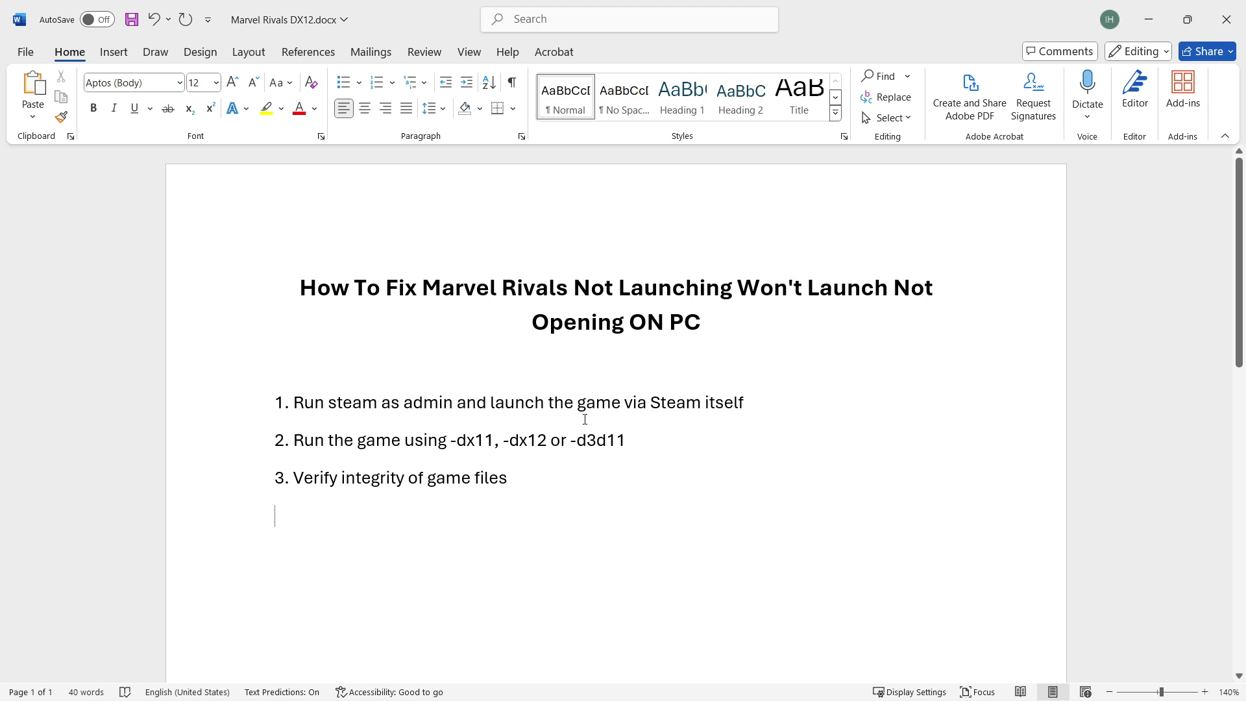
# Step: Scroll the Marvel Rivals fix checklist and expand the system tray's hidden icons
pyautogui.scroll(-1, 381, 394)
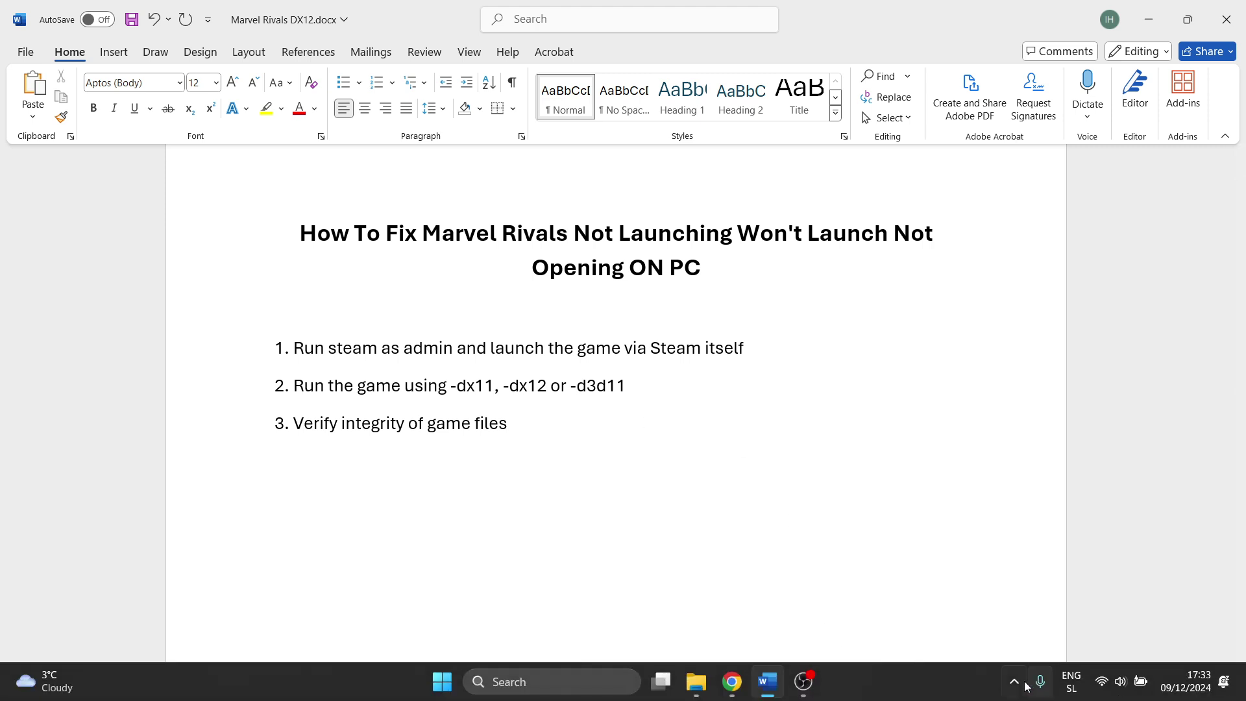
pyautogui.click(1013, 681)
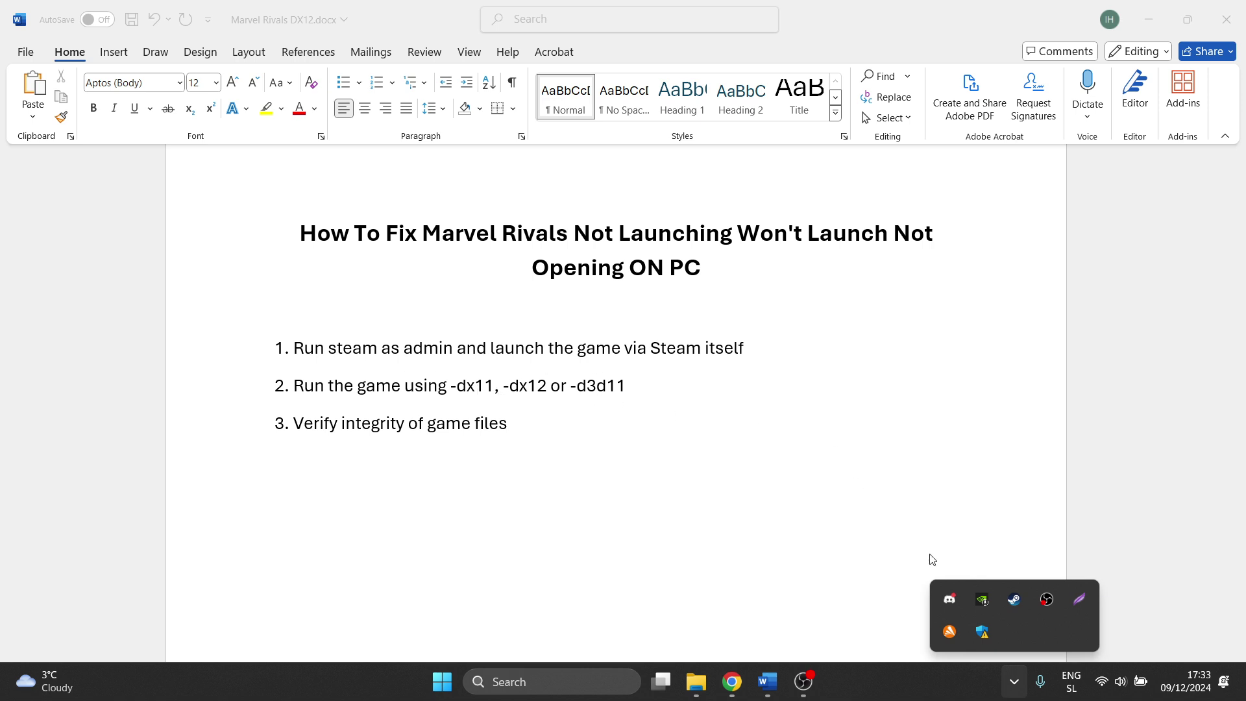
# Step: Close the Steam window, then choose Exit Steam from its tray icon to quit it fully
pyautogui.click(1007, 591)
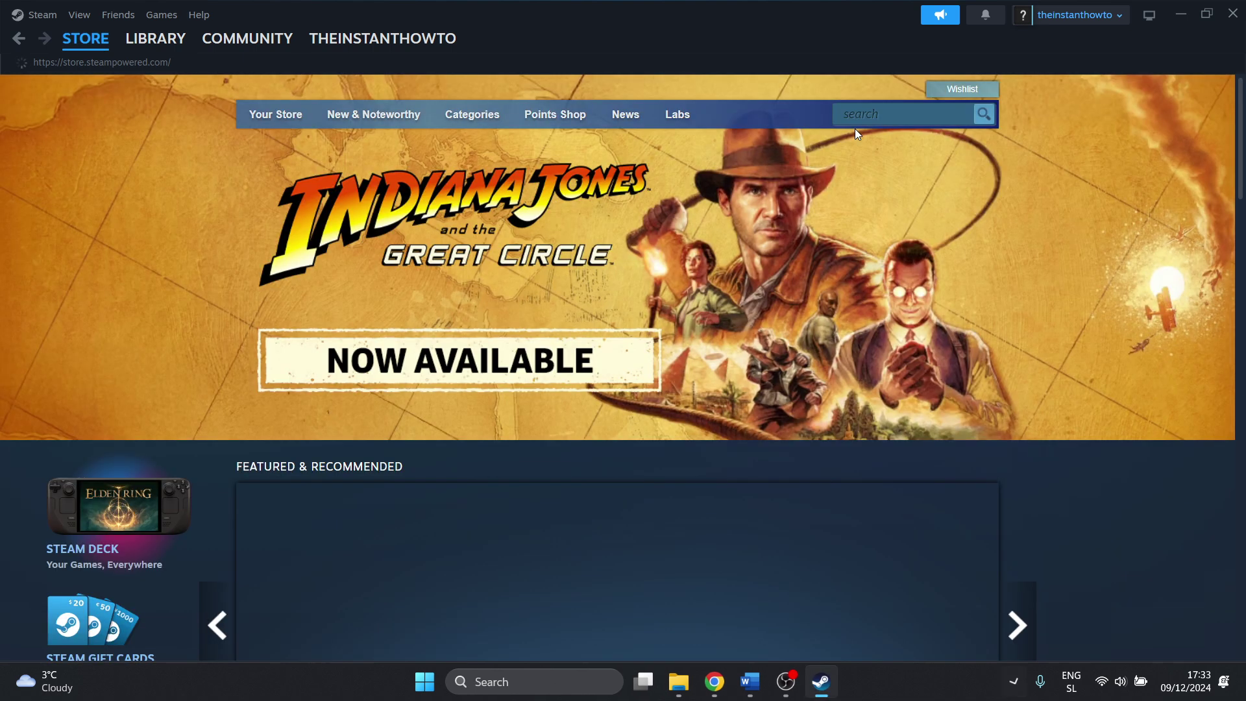
pyautogui.click(1231, 19)
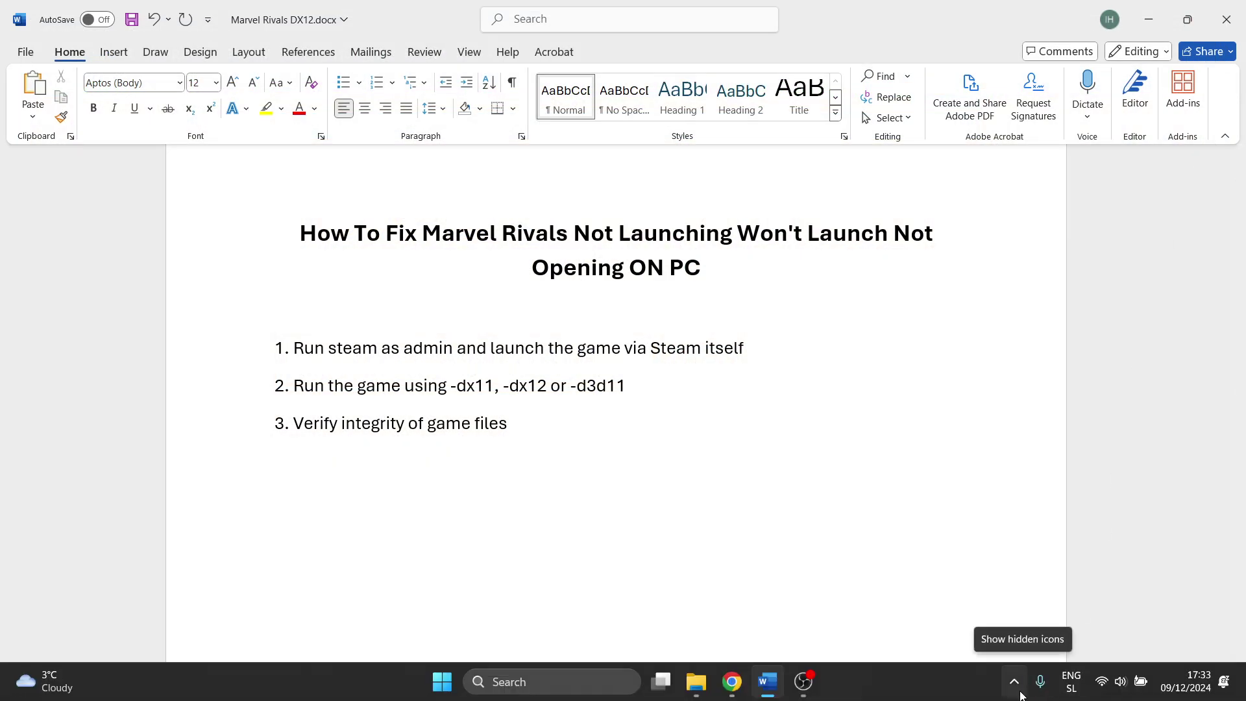
pyautogui.click(1021, 687)
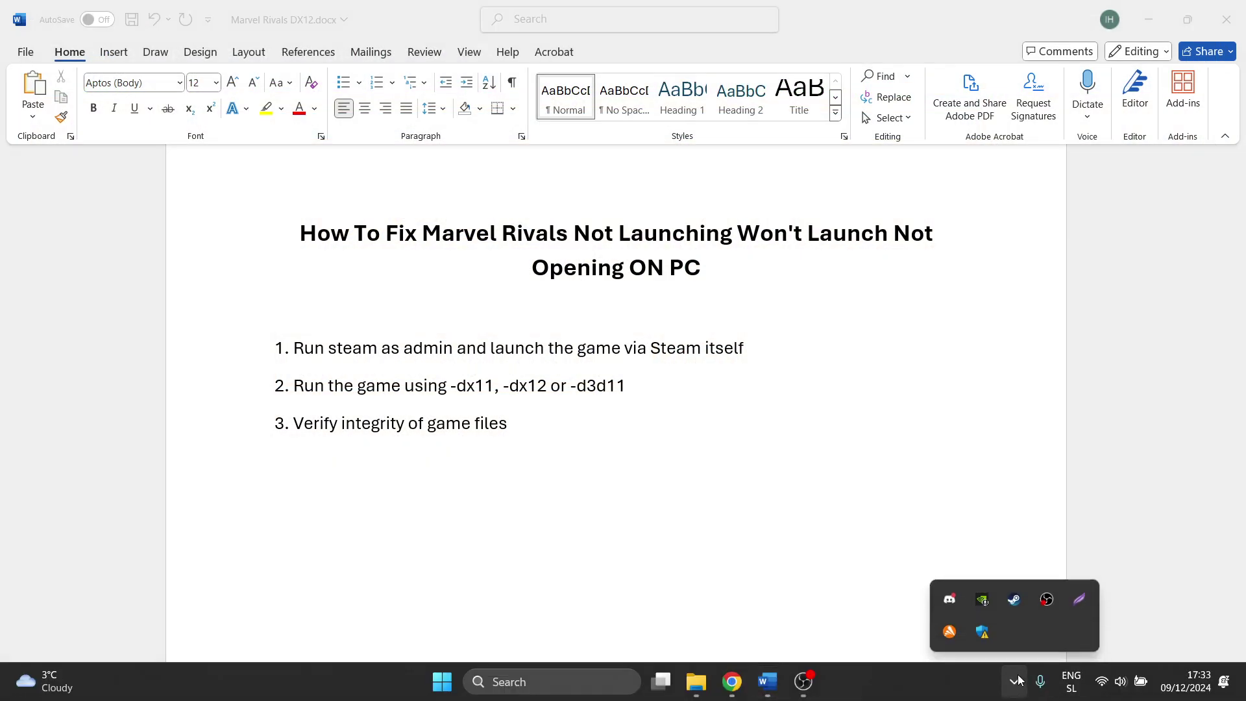
pyautogui.rightClick(1016, 608)
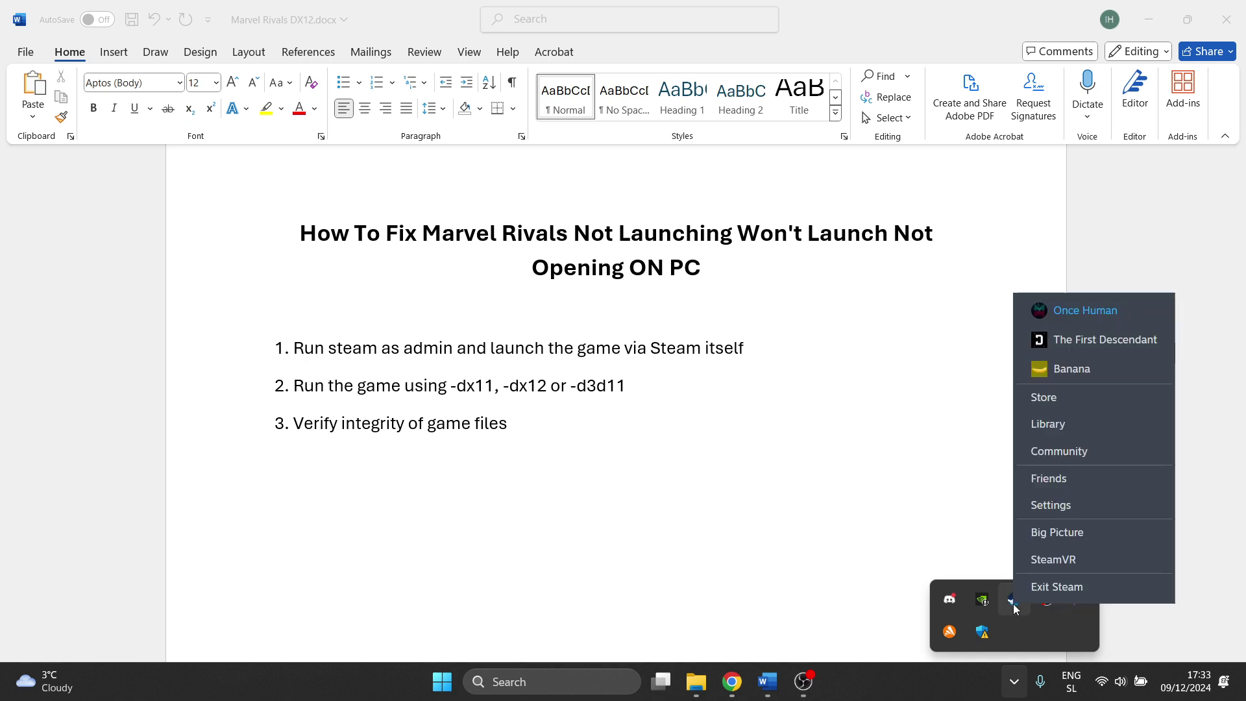
pyautogui.click(1057, 590)
pyautogui.click(610, 375)
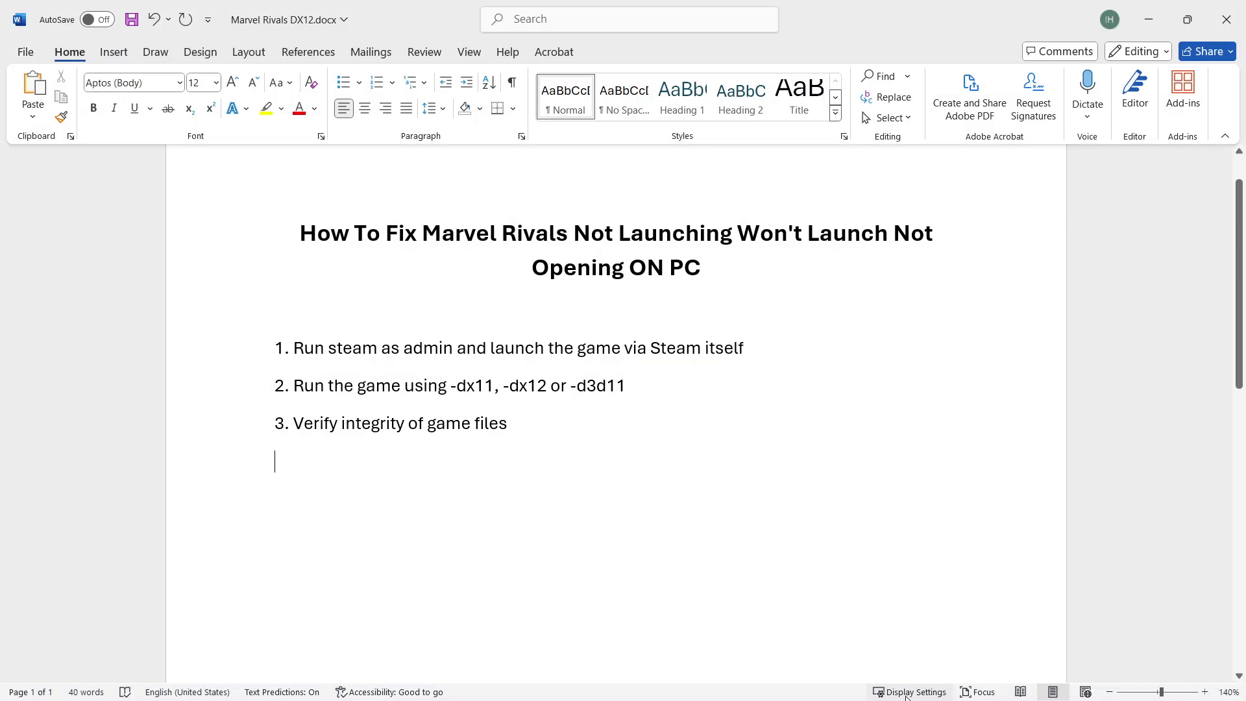
pyautogui.moveTo(889, 697)
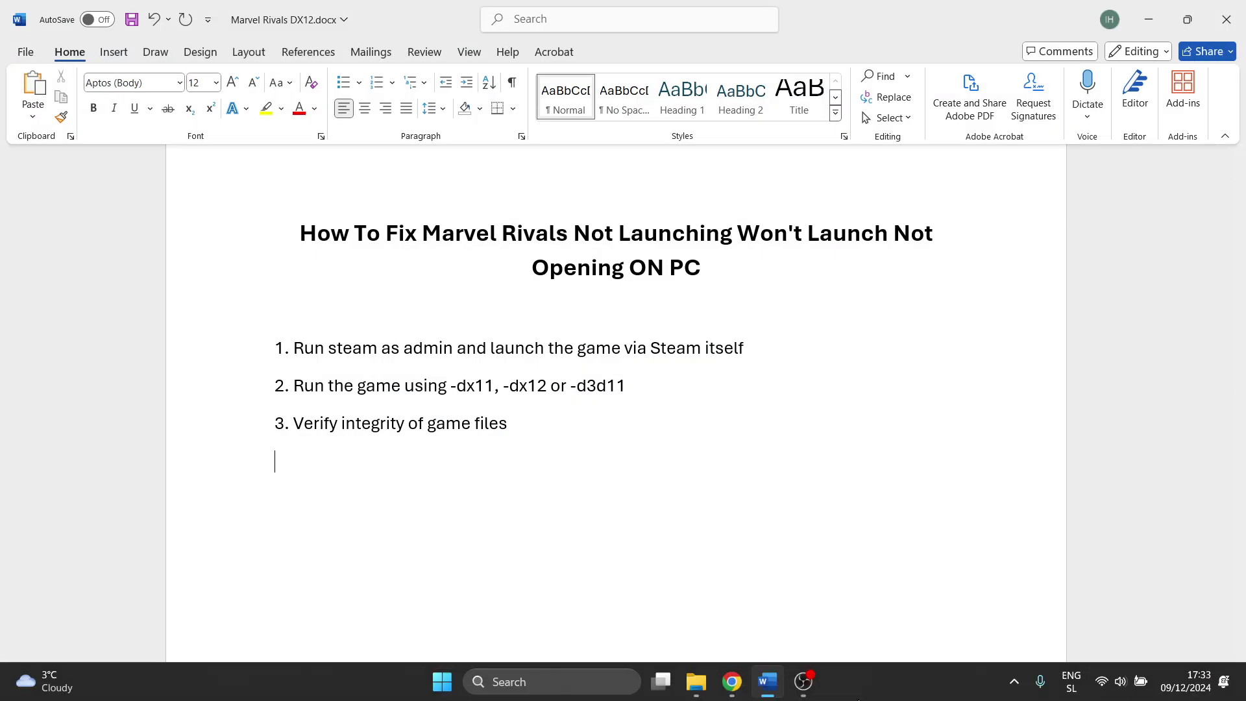
# Step: Open Task Manager from the taskbar and filter running processes for 'steam'
pyautogui.rightClick(902, 682)
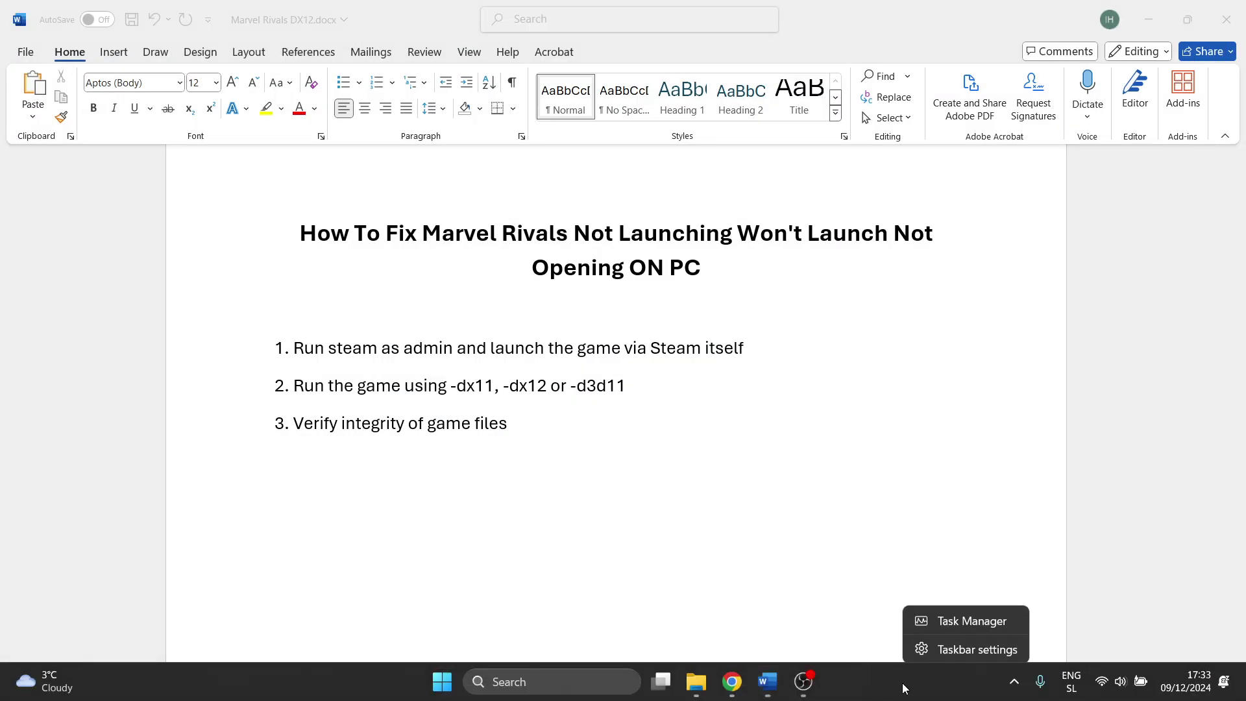
pyautogui.click(957, 621)
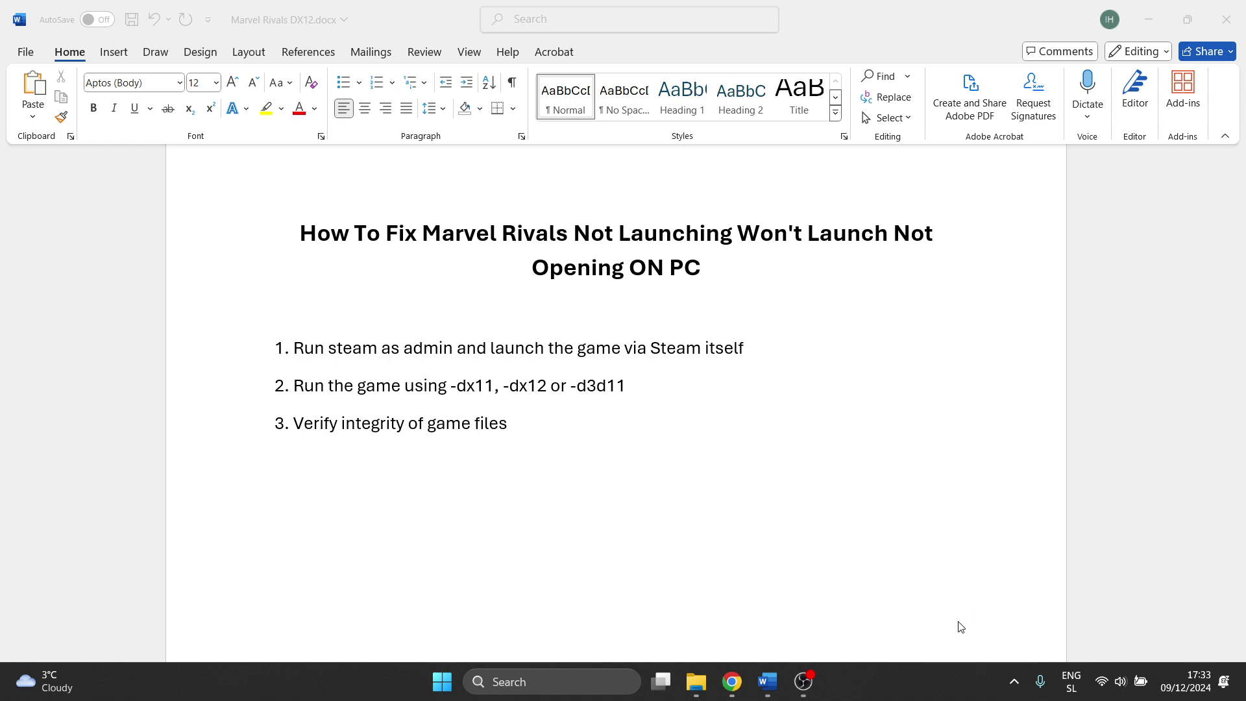
pyautogui.click(662, 80)
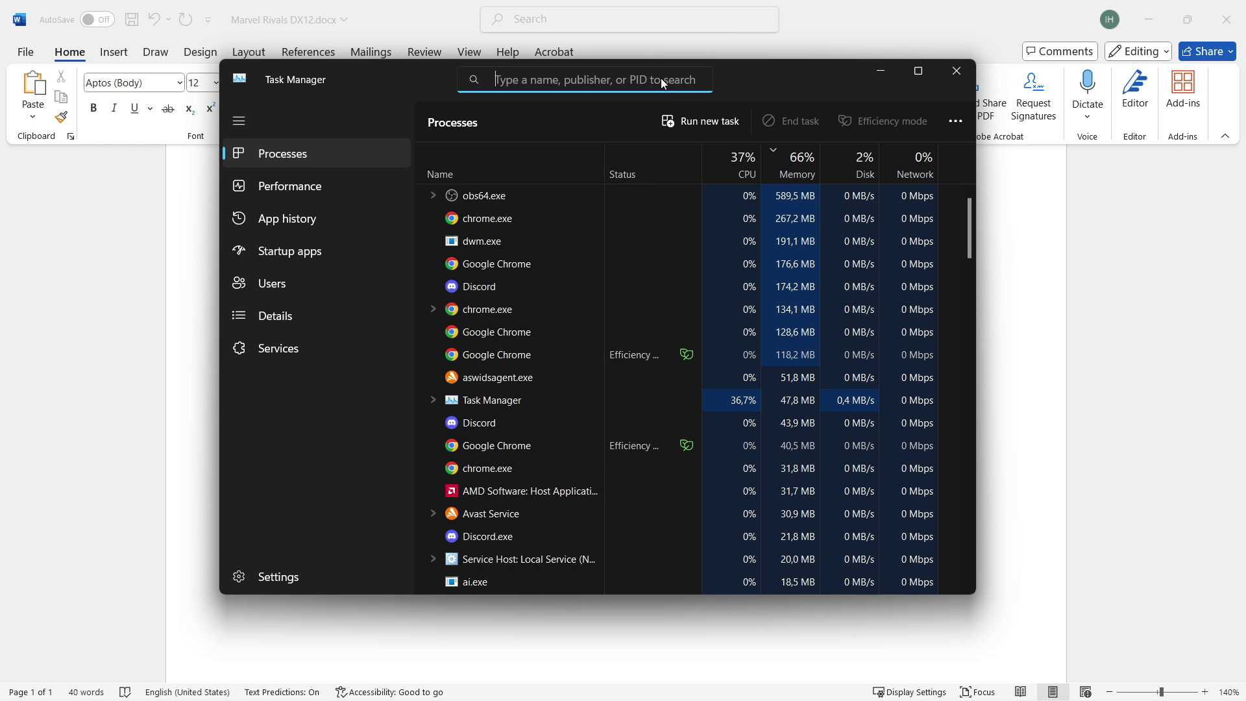
pyautogui.write('steam')
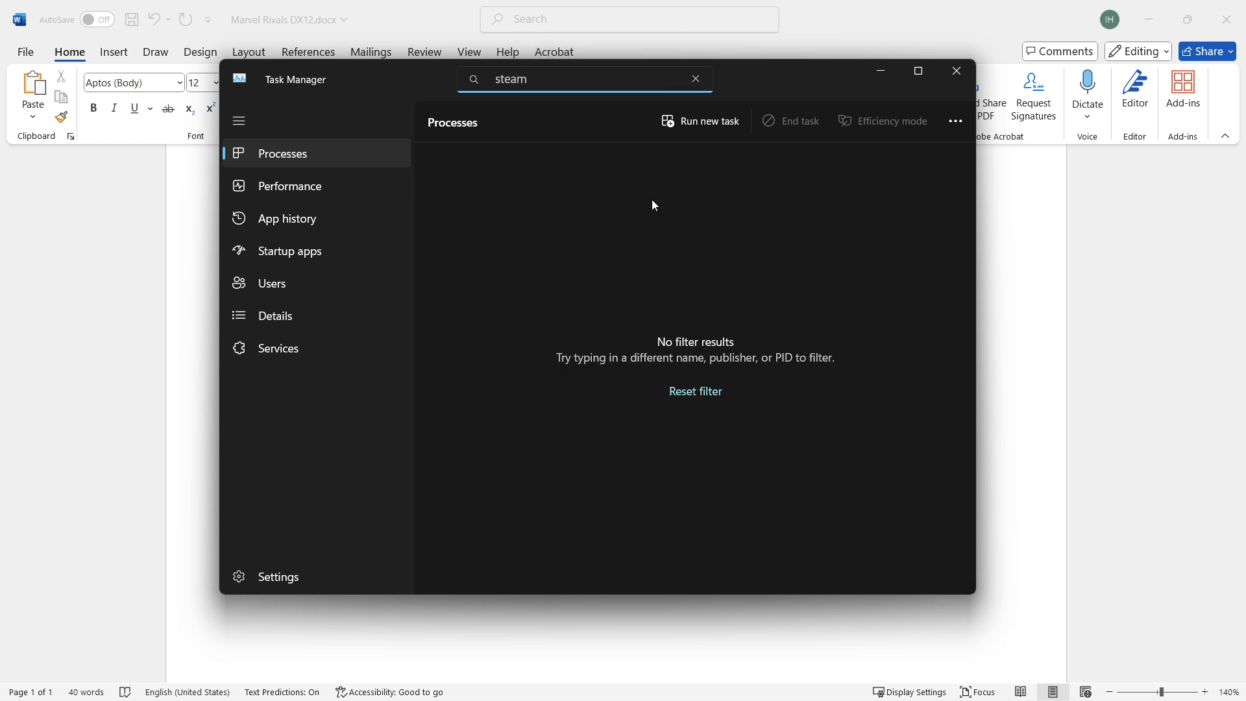
# Step: Browse the process list, re-run the 'steam' search to confirm nothing remains, and close Task Manager
pyautogui.click(694, 79)
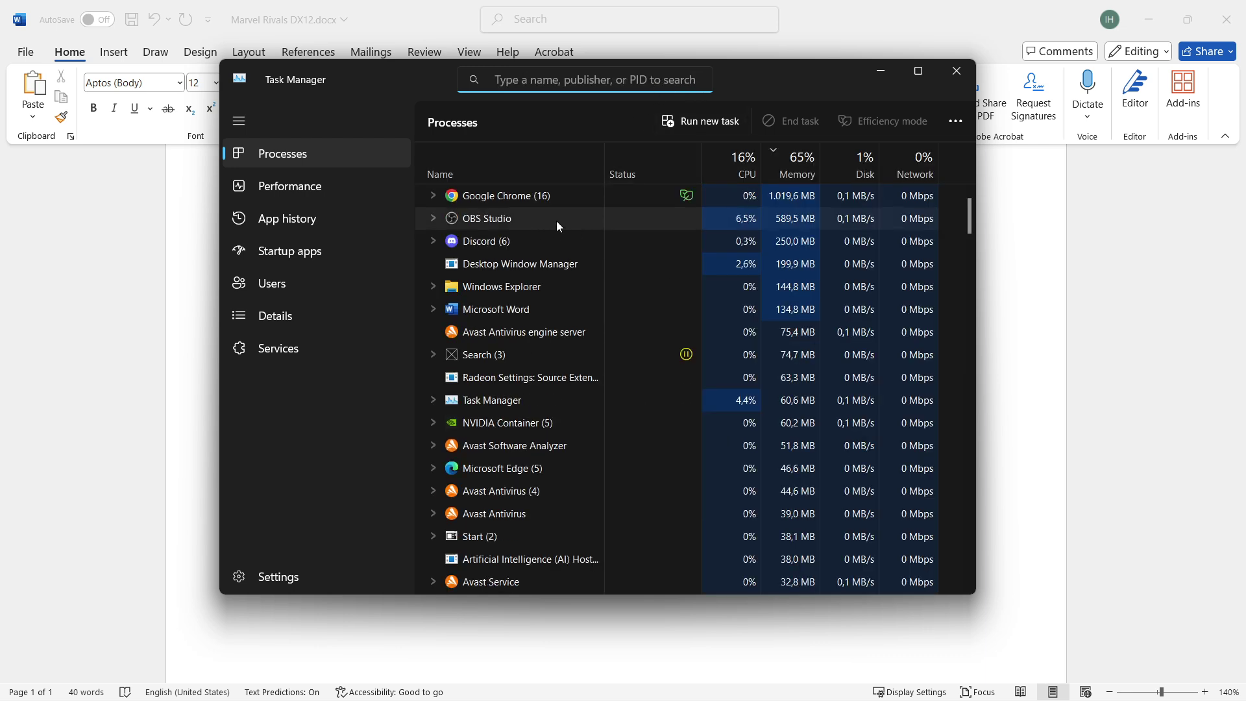
pyautogui.click(555, 221)
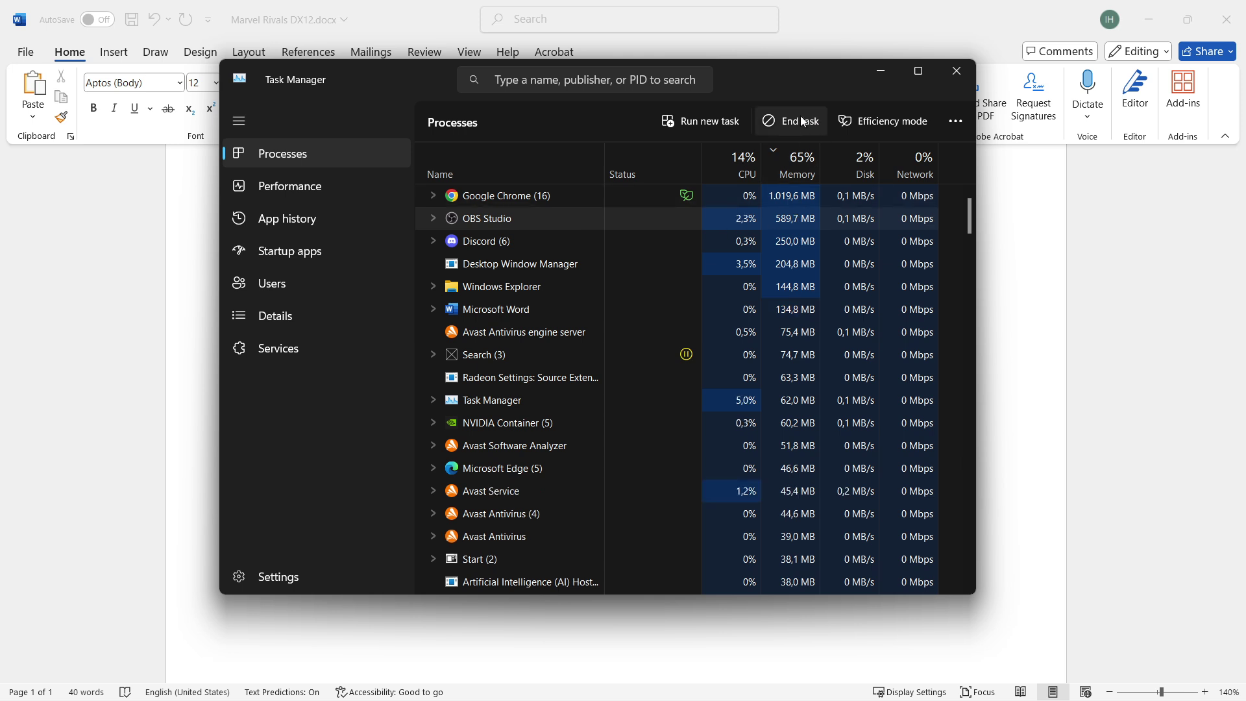
pyautogui.click(710, 196)
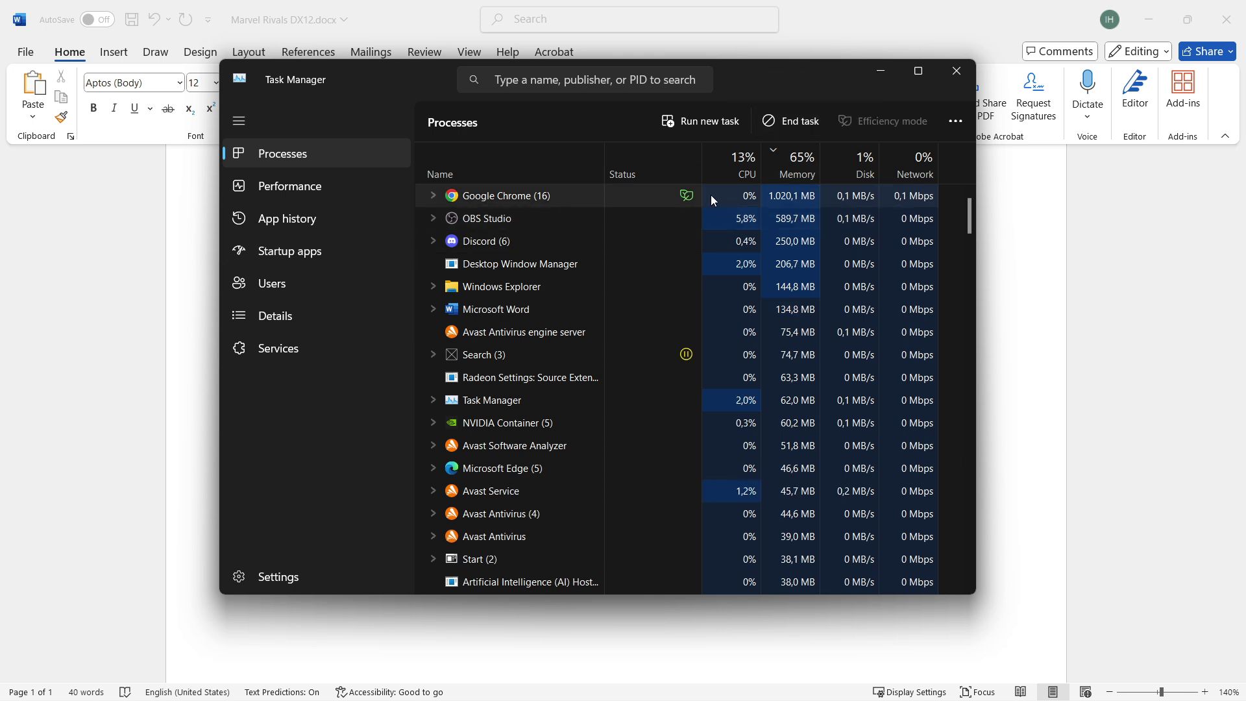
pyautogui.click(584, 216)
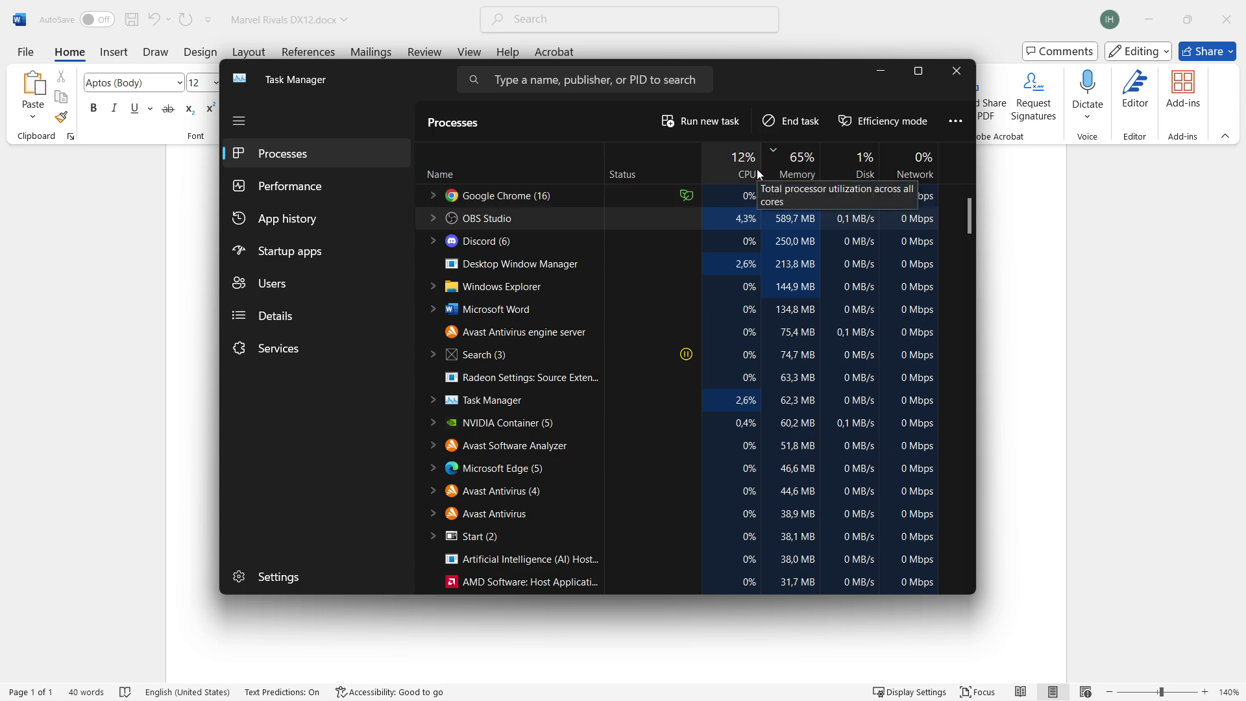
pyautogui.click(655, 85)
pyautogui.write('steam')
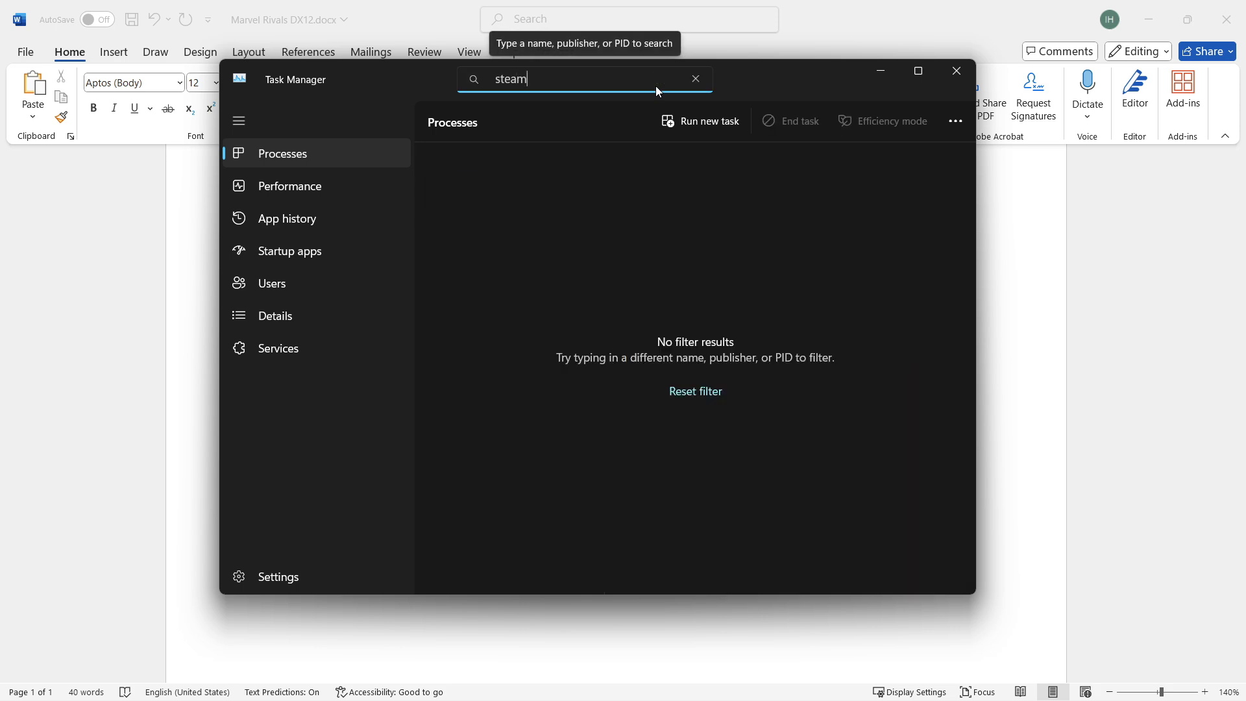
pyautogui.click(957, 71)
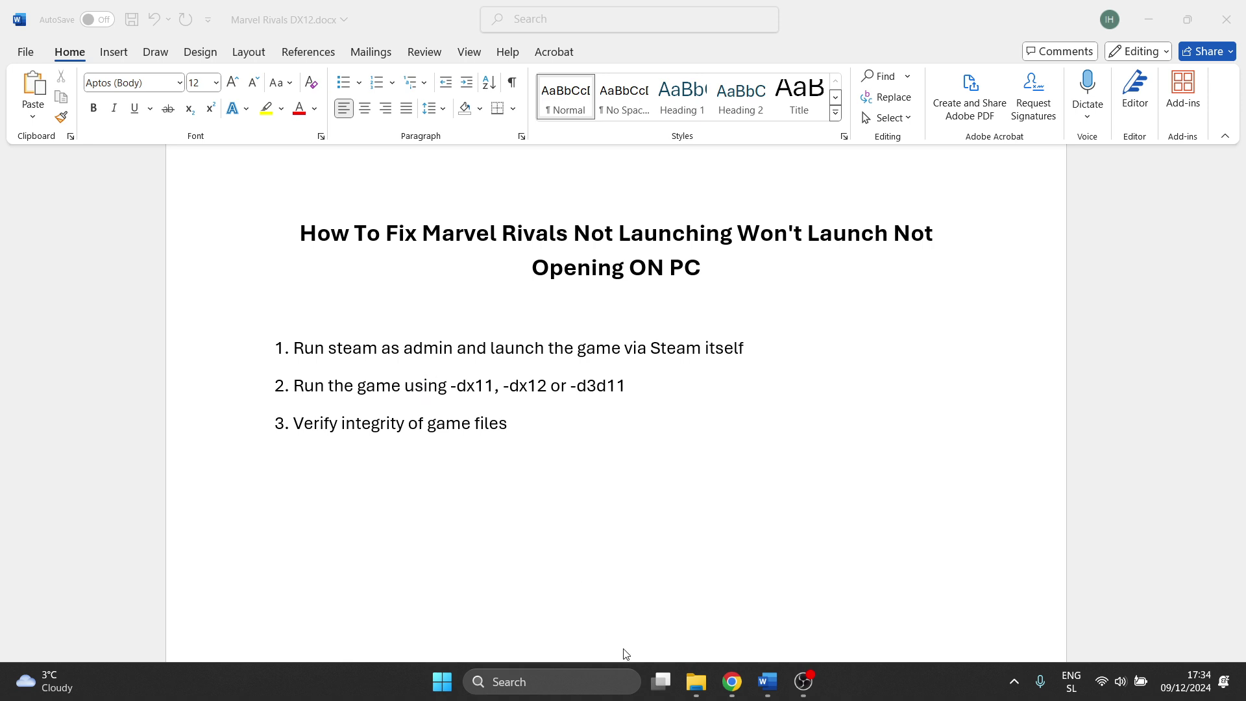
# Step: Search Windows for 'steam' and run the Steam app as administrator
pyautogui.click(499, 679)
pyautogui.write('steam')
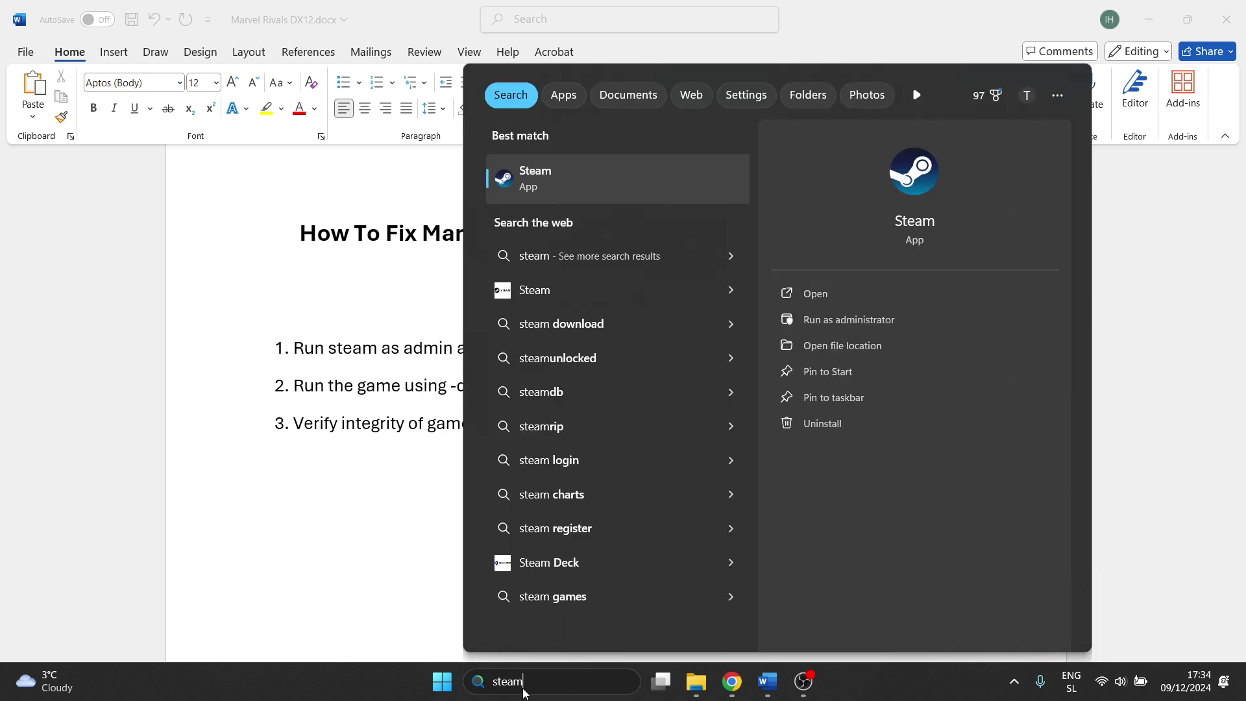
pyautogui.rightClick(646, 177)
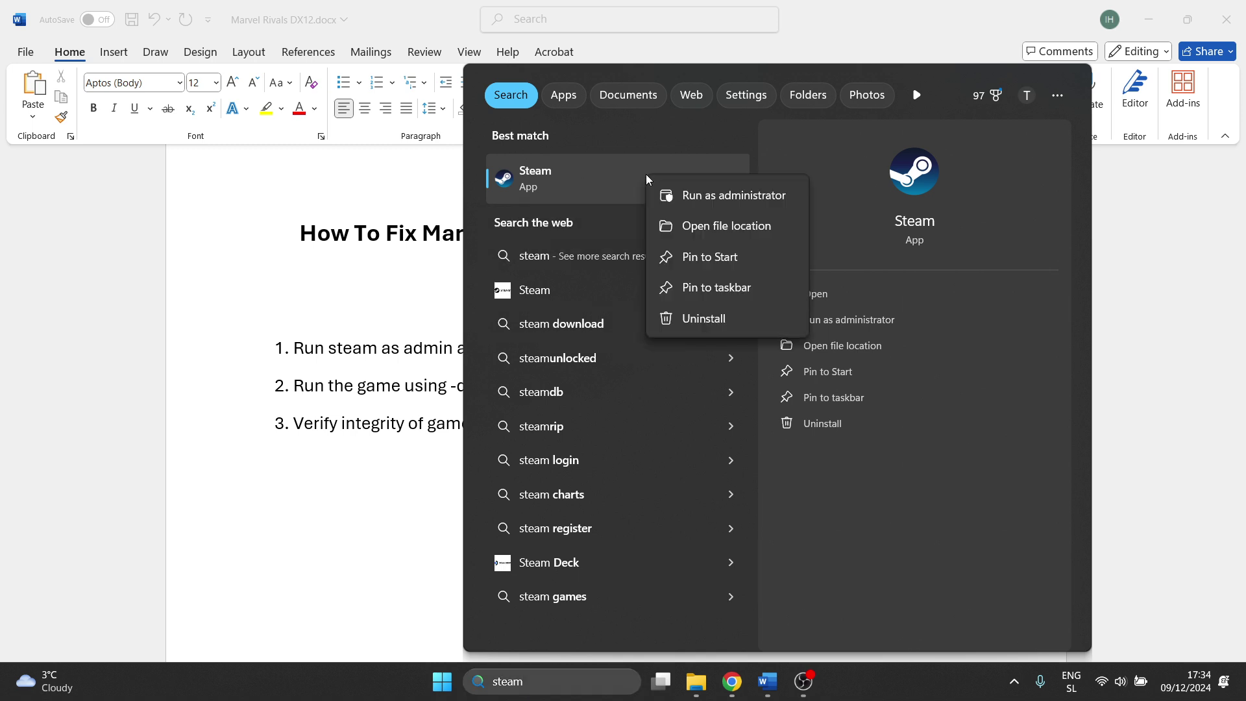
pyautogui.click(716, 196)
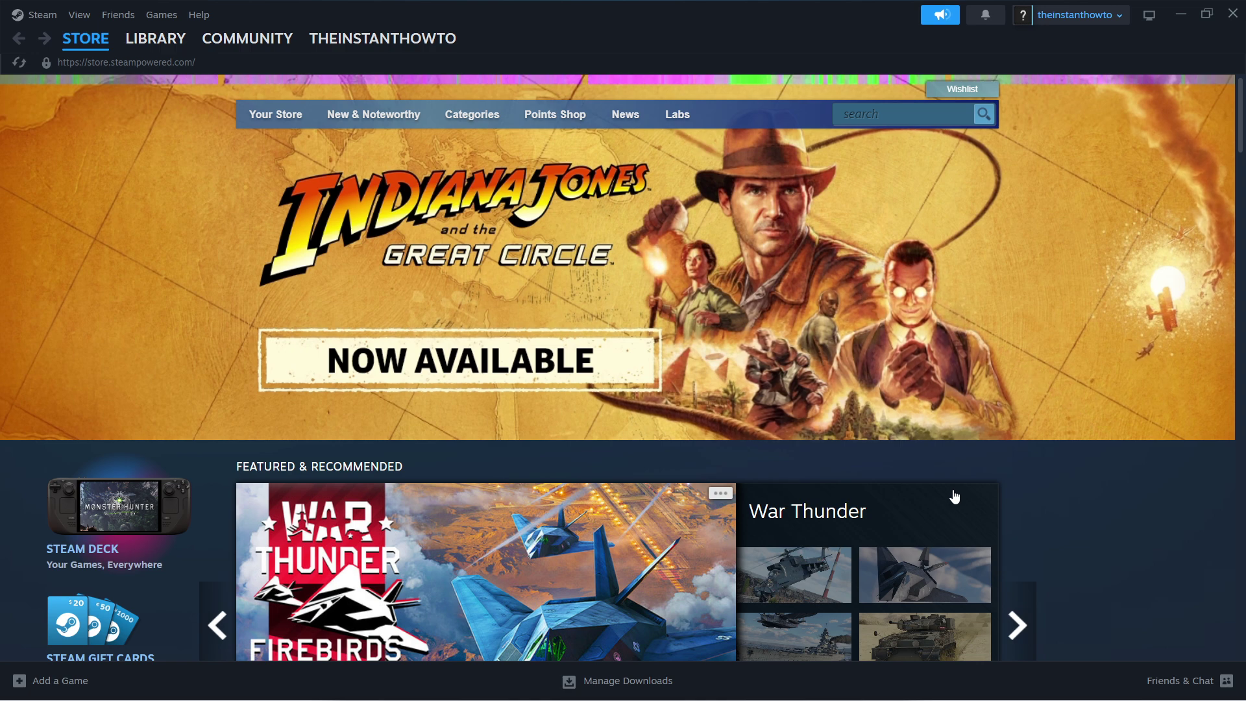
# Step: Open Once Human's page in the Steam Library and dismiss the Free Weekend popup
pyautogui.click(149, 44)
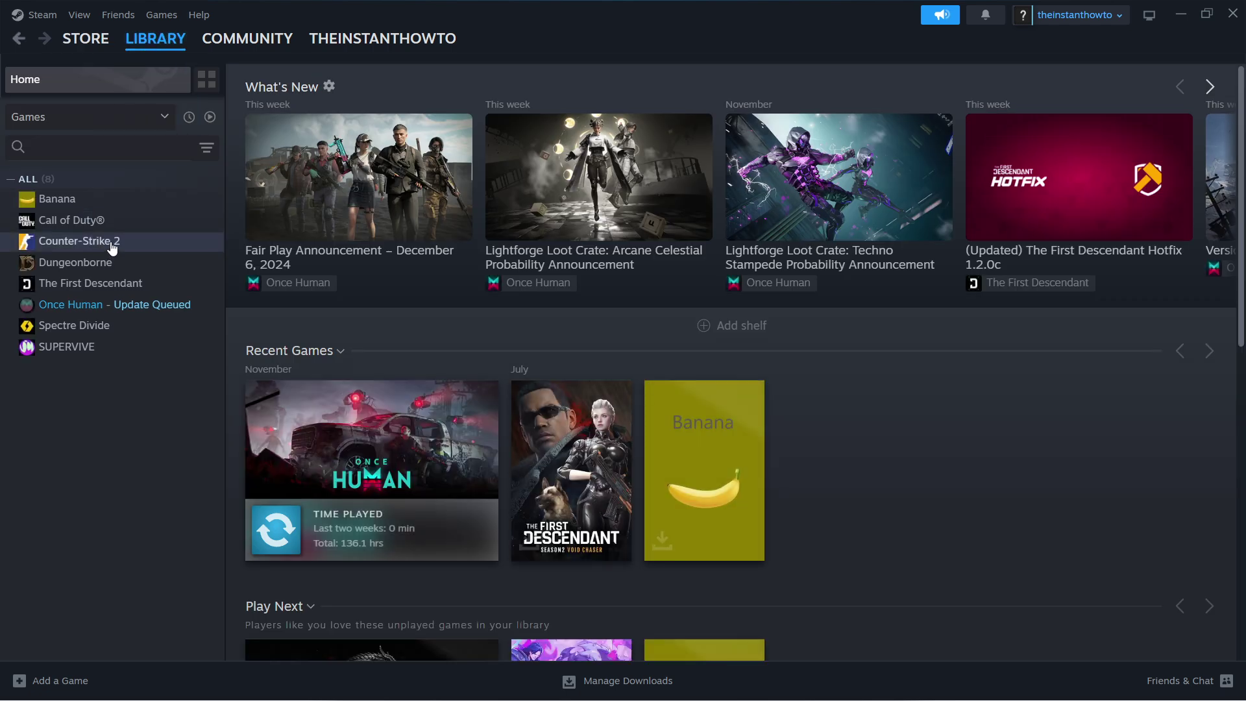
pyautogui.click(85, 305)
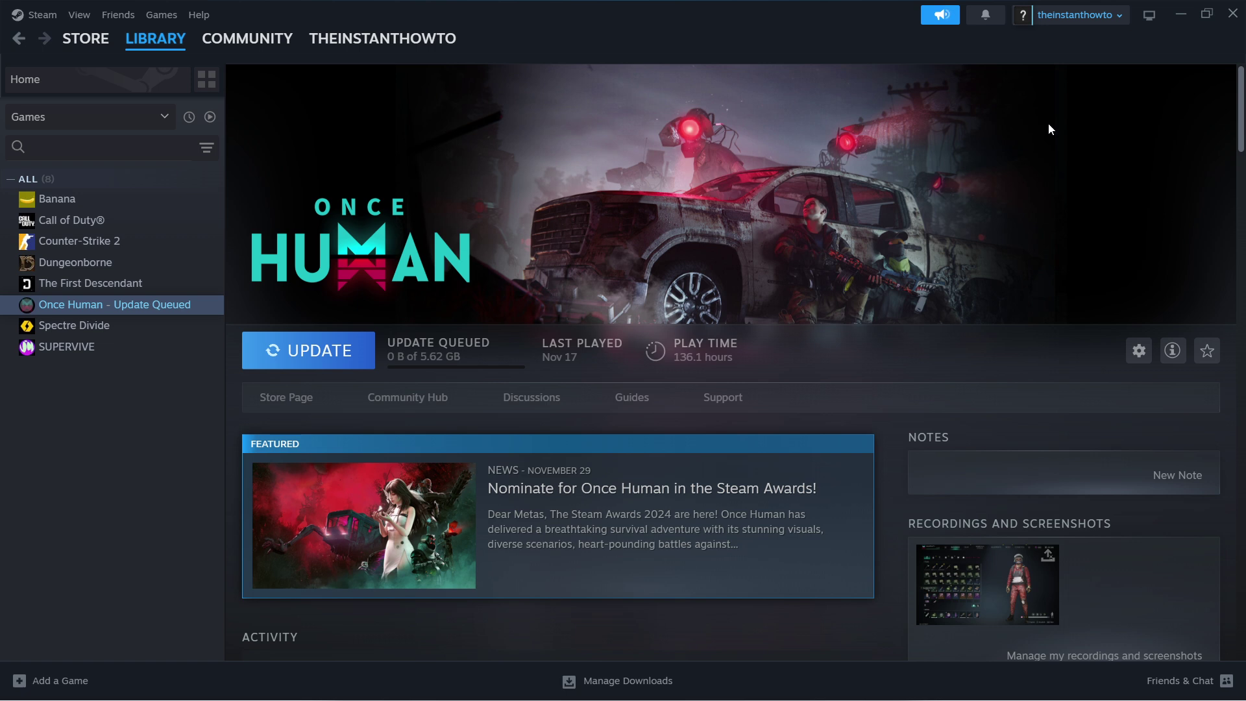
pyautogui.click(1180, 14)
pyautogui.click(895, 26)
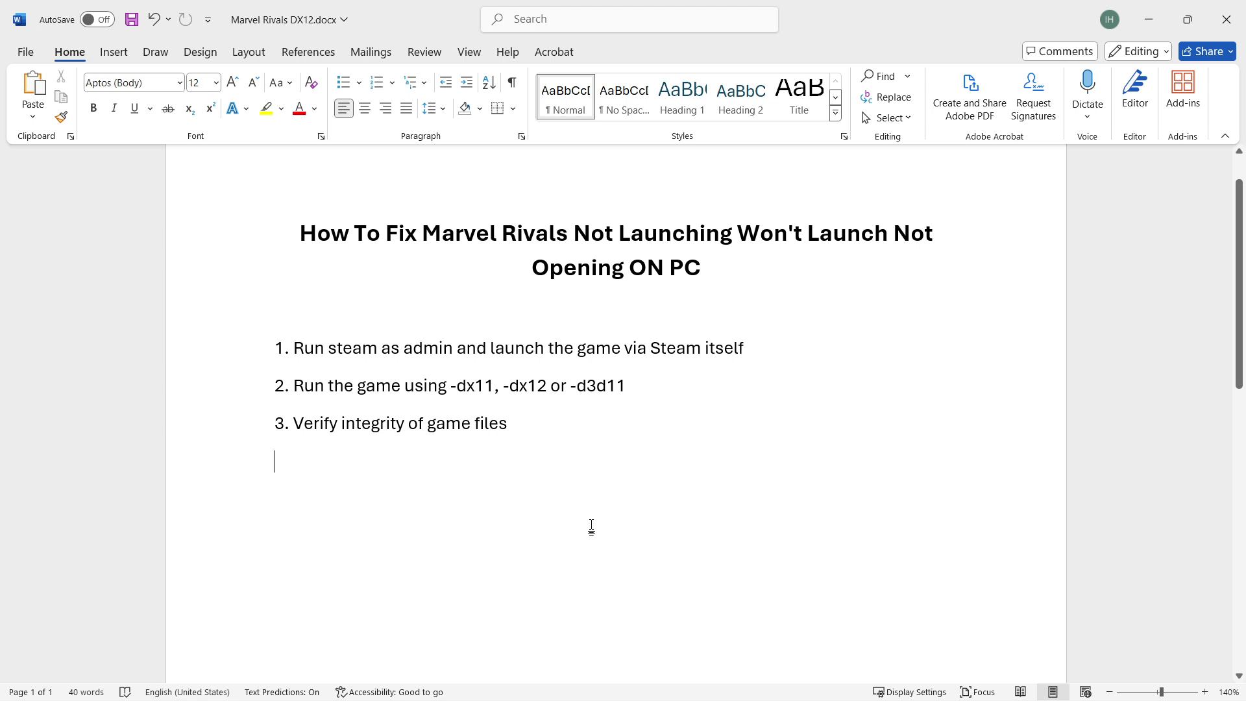
pyautogui.click(820, 682)
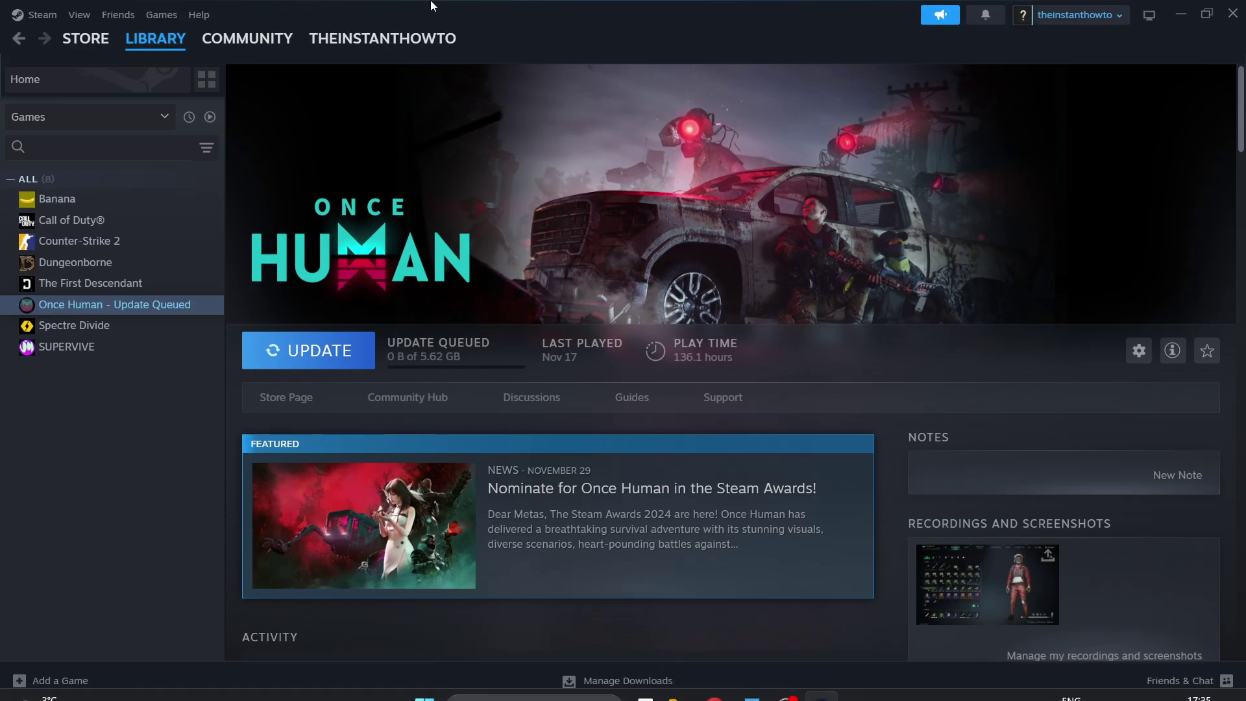
# Step: Open Once Human's properties from the Library and focus the Launch Options field
pyautogui.click(160, 42)
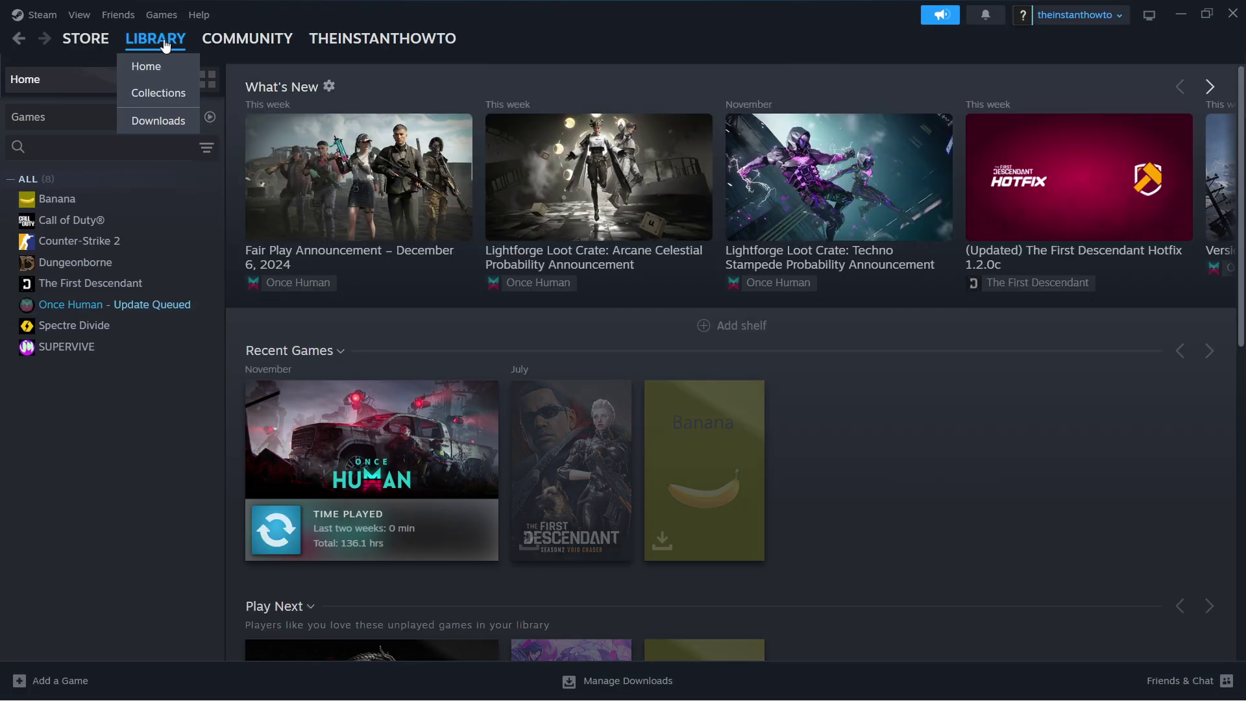
pyautogui.click(100, 313)
pyautogui.rightClick(115, 305)
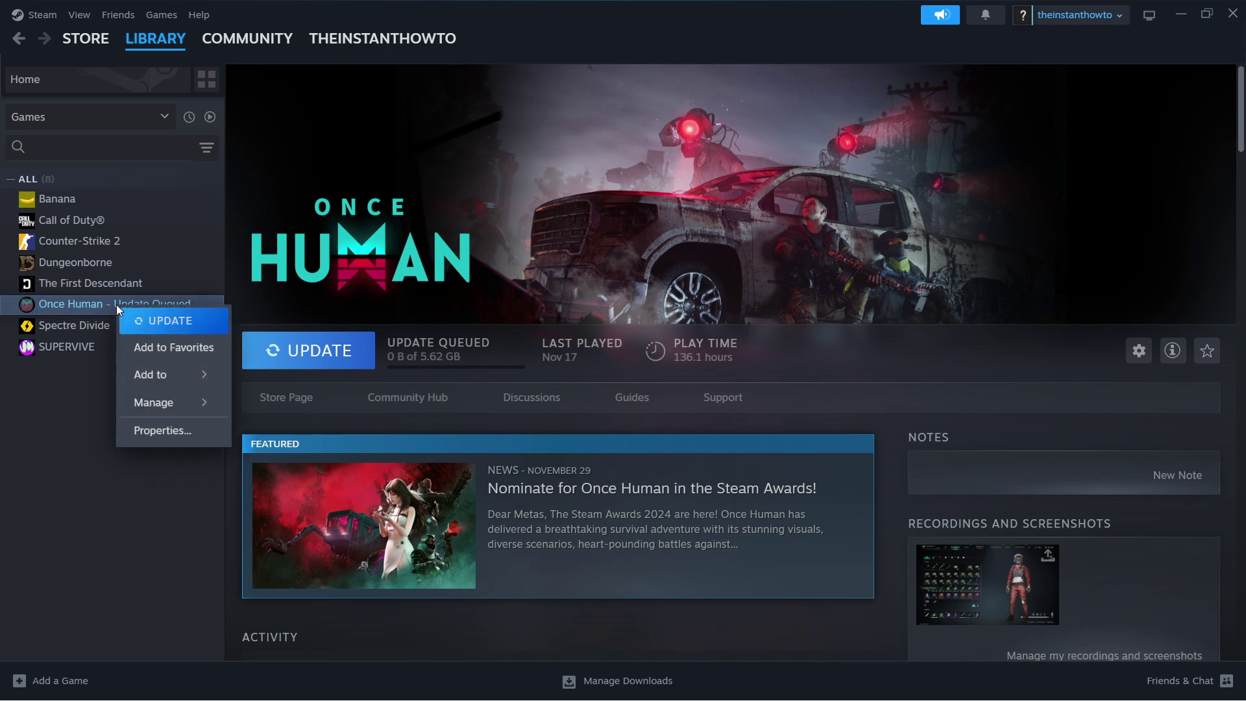
pyautogui.click(182, 430)
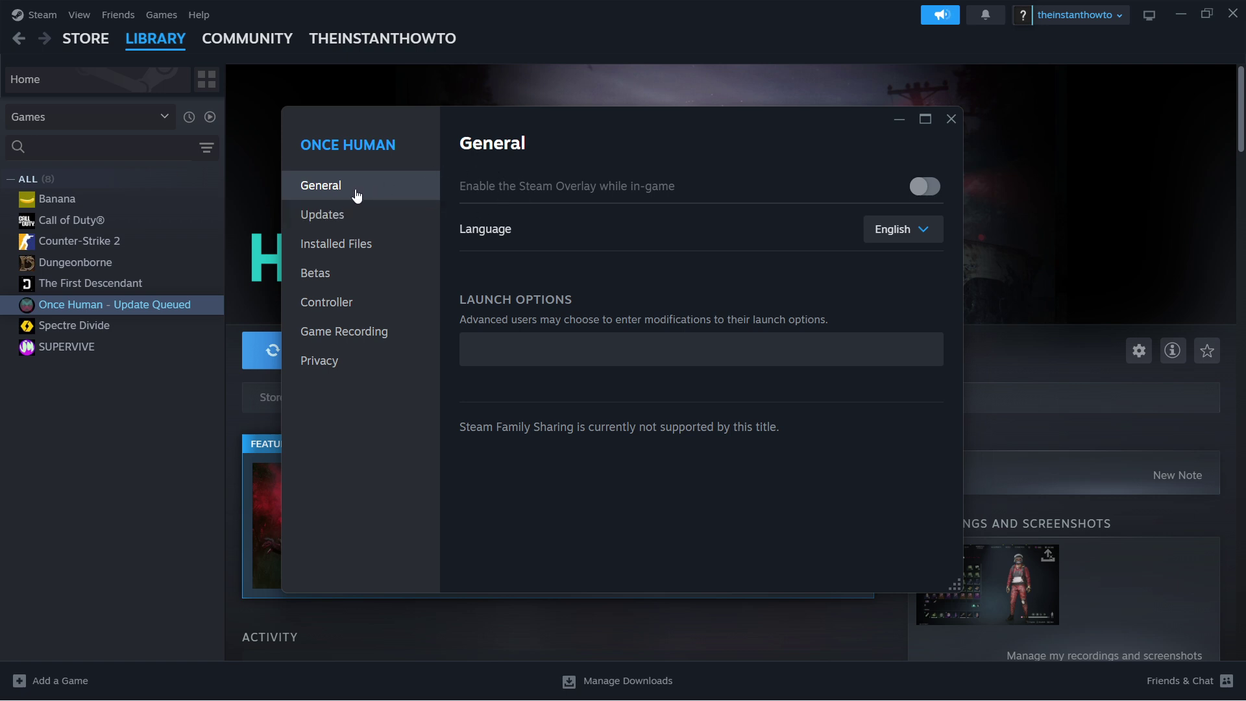
pyautogui.click(545, 344)
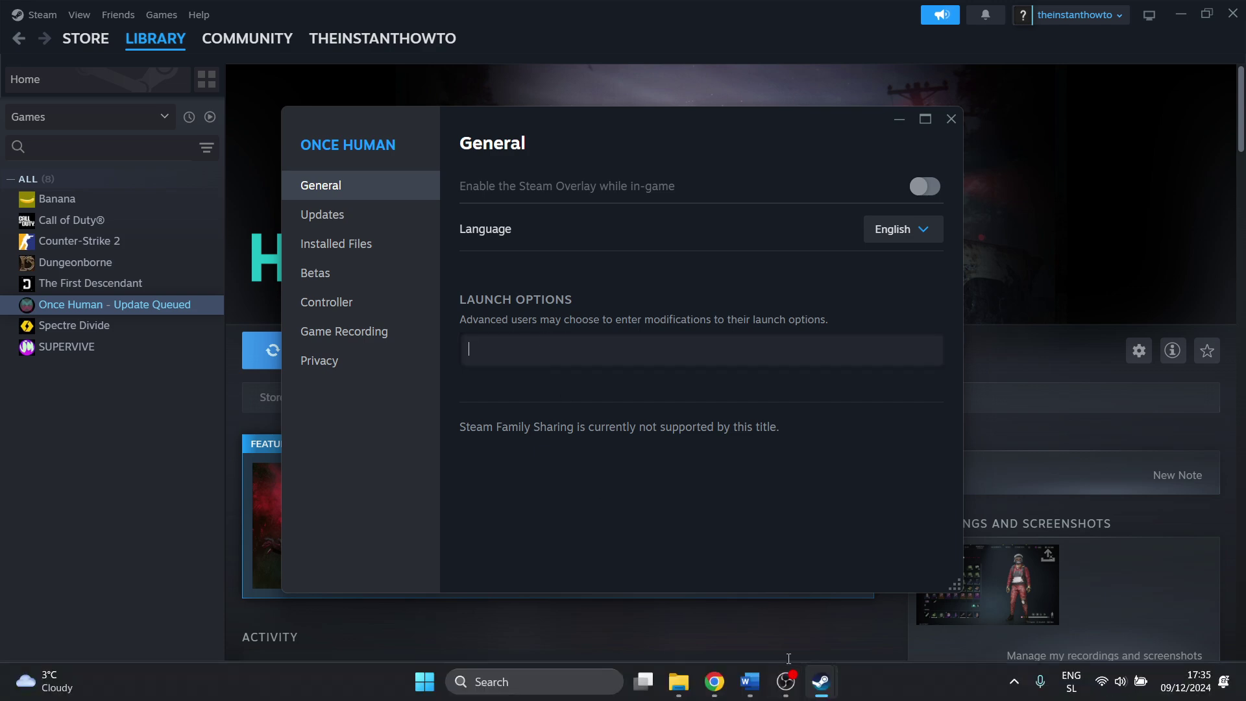
# Step: Paste -dx11, copied from the Word notes, into Launch Options and close the properties
pyautogui.click(759, 684)
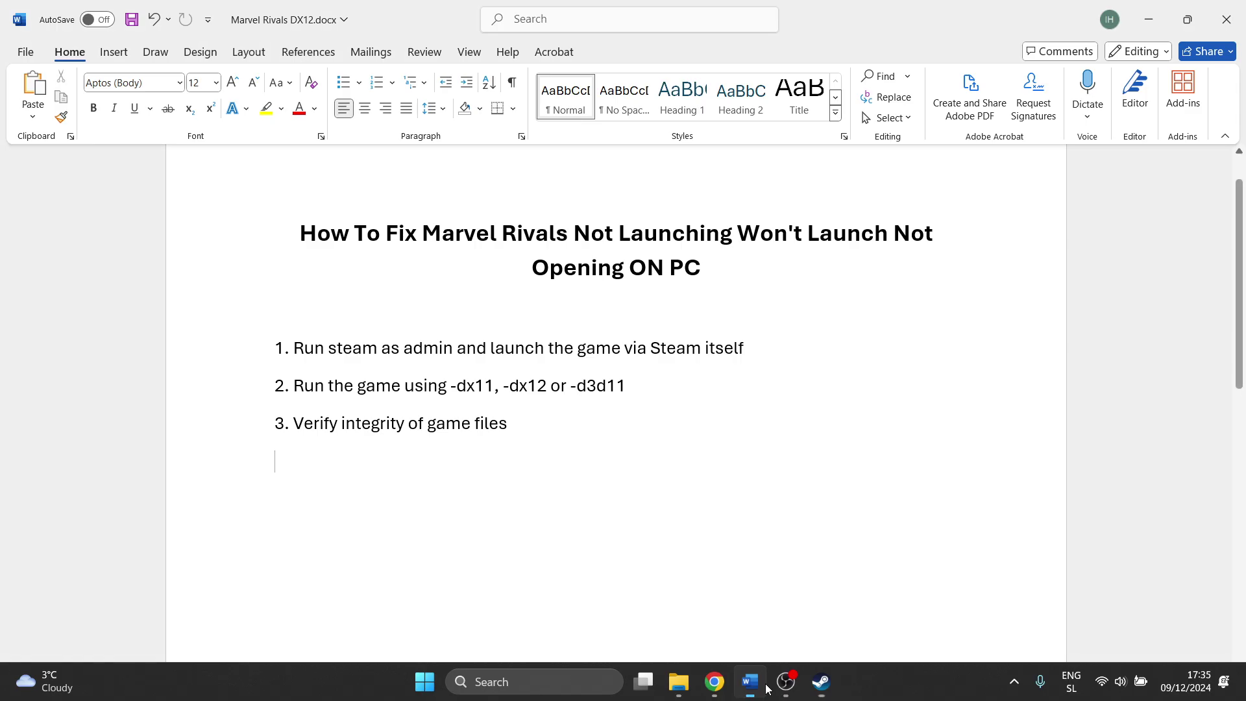
pyautogui.doubleClick(452, 387)
pyautogui.hotkey('ctrl', 'c')
pyautogui.moveTo(827, 692)
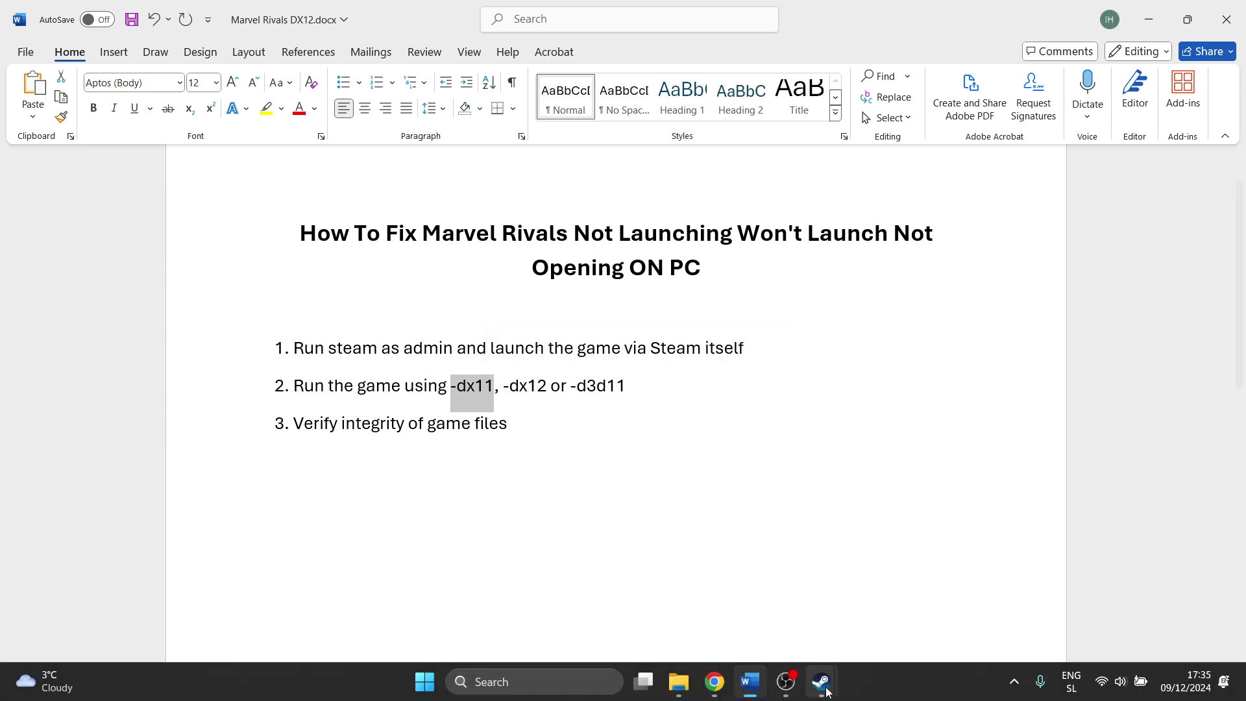
pyautogui.click(878, 602)
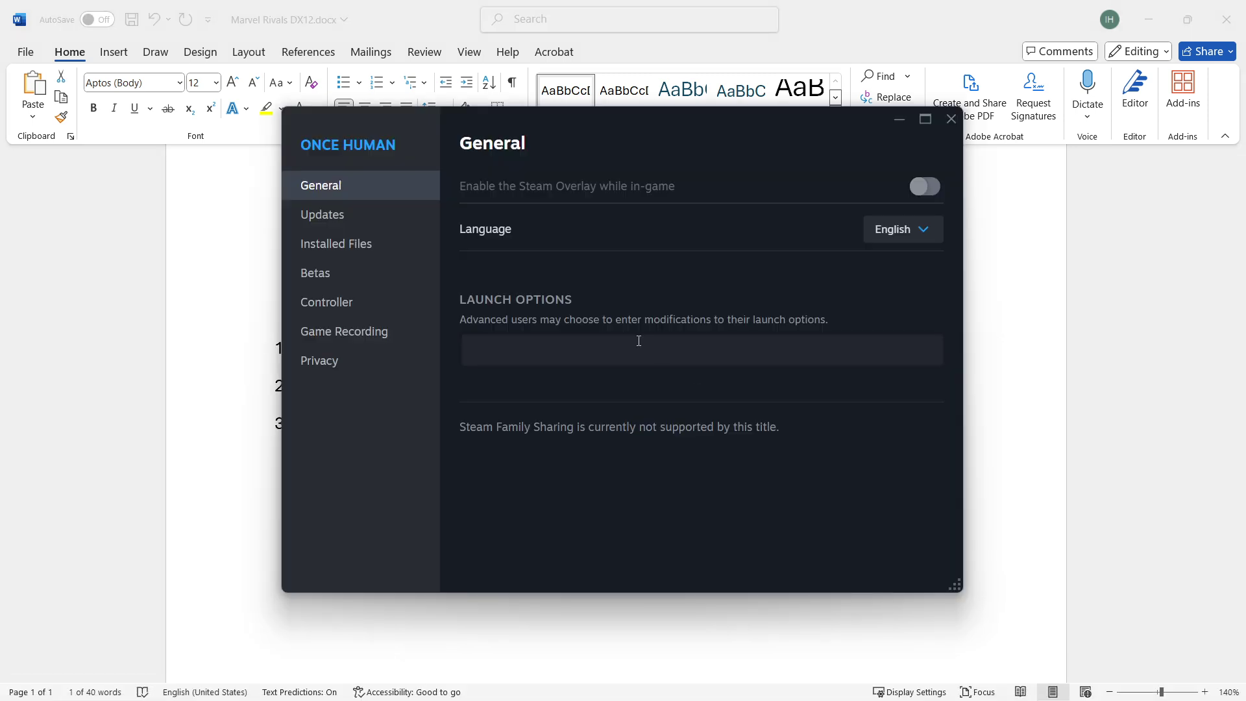
pyautogui.hotkey('ctrl', 'v')
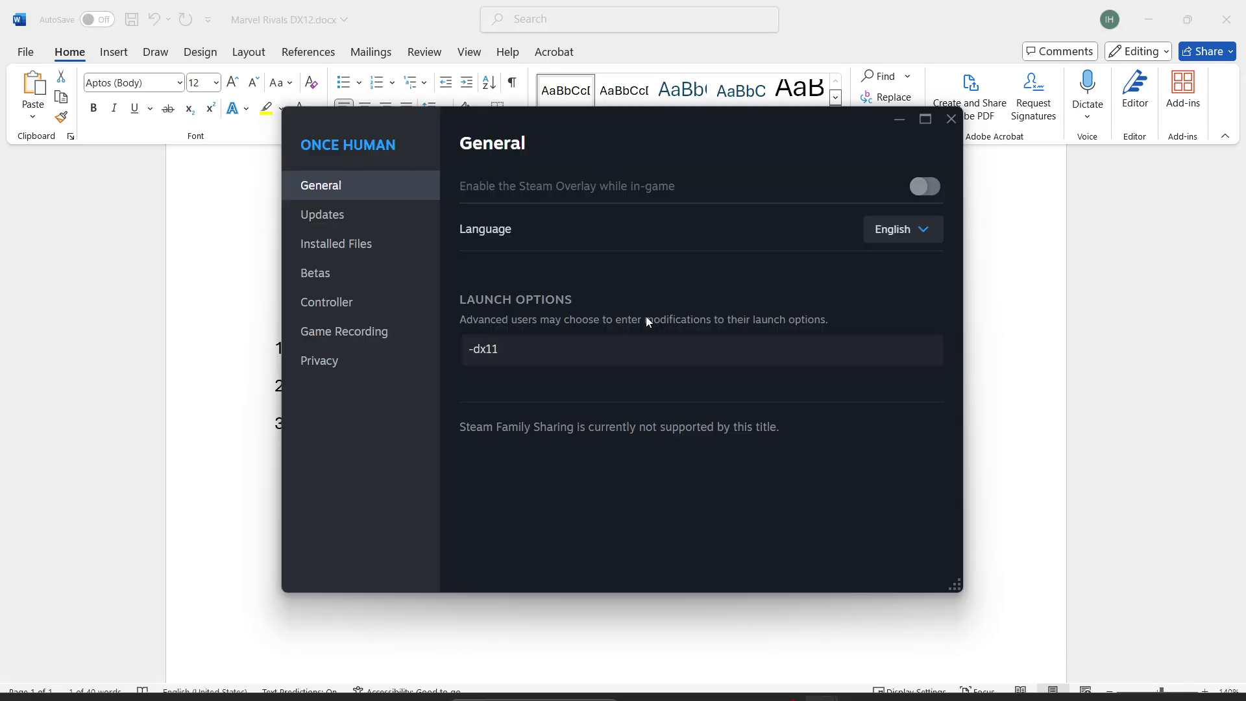
pyautogui.moveTo(632, 137); pyautogui.dragTo(690, 147)
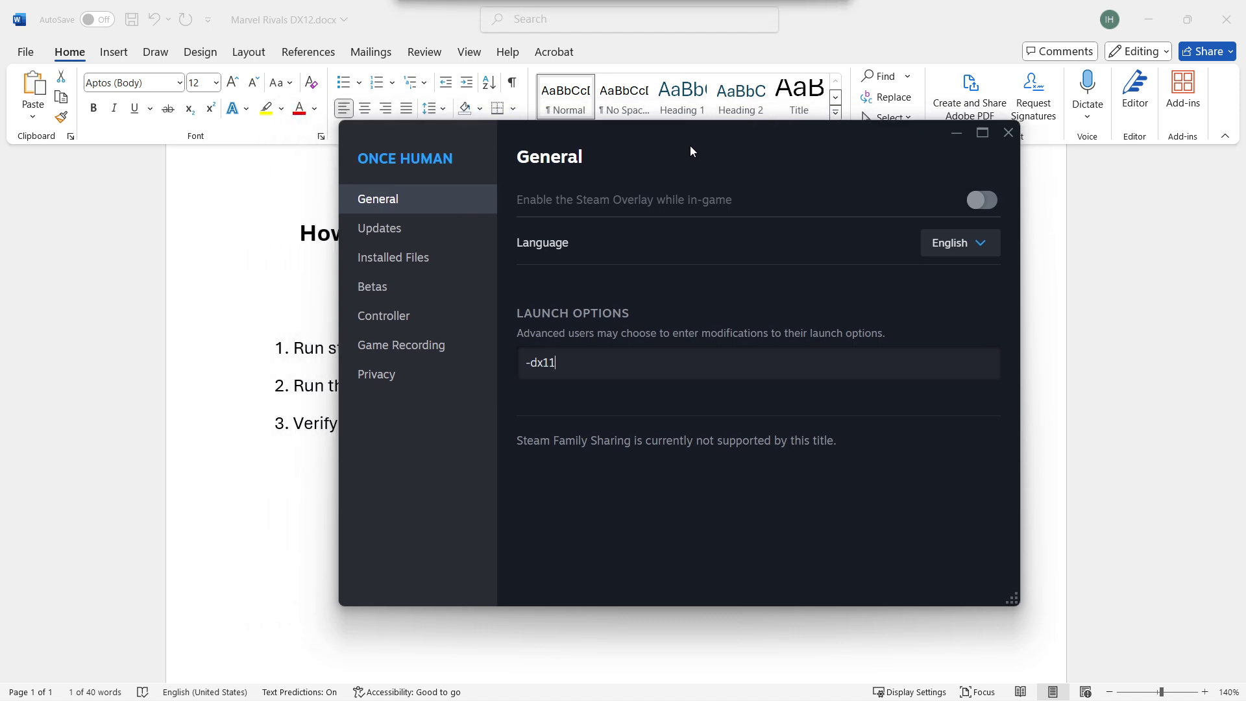
pyautogui.click(1007, 132)
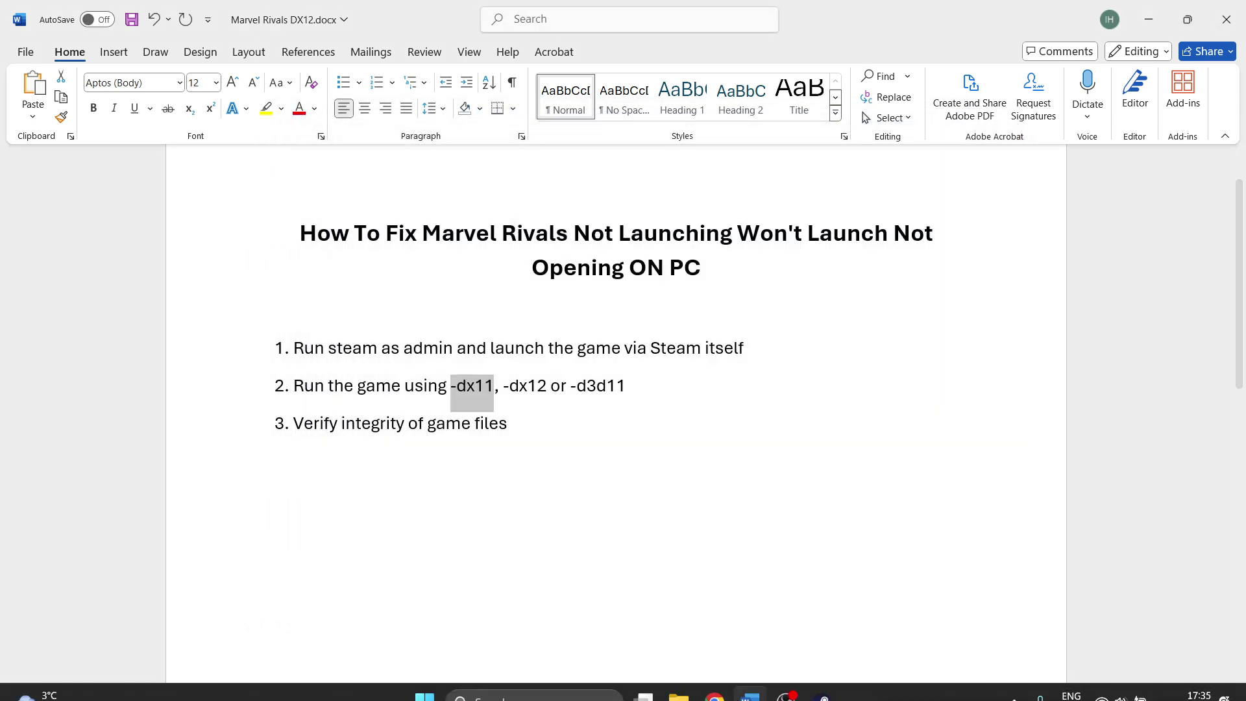
pyautogui.click(821, 681)
pyautogui.click(350, 362)
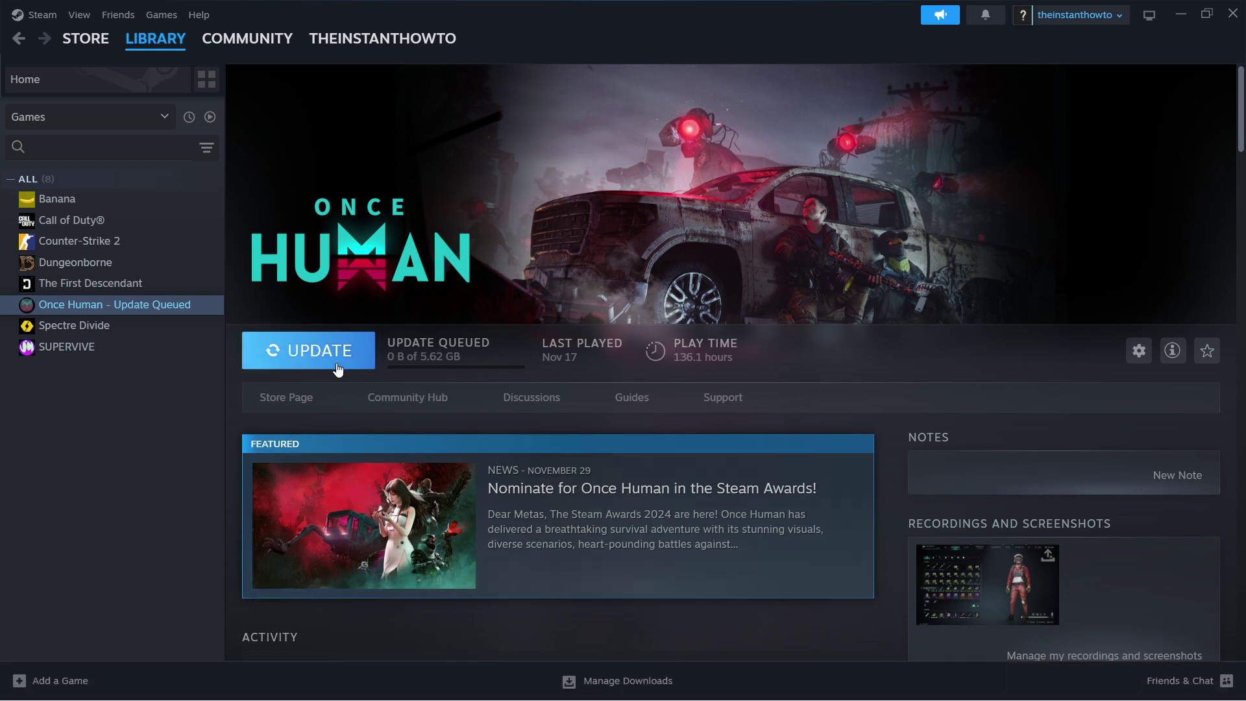
# Step: Change Once Human's launch option from -dx11 to -dx12 and close the properties
pyautogui.rightClick(153, 309)
pyautogui.moveTo(211, 410)
pyautogui.click(208, 434)
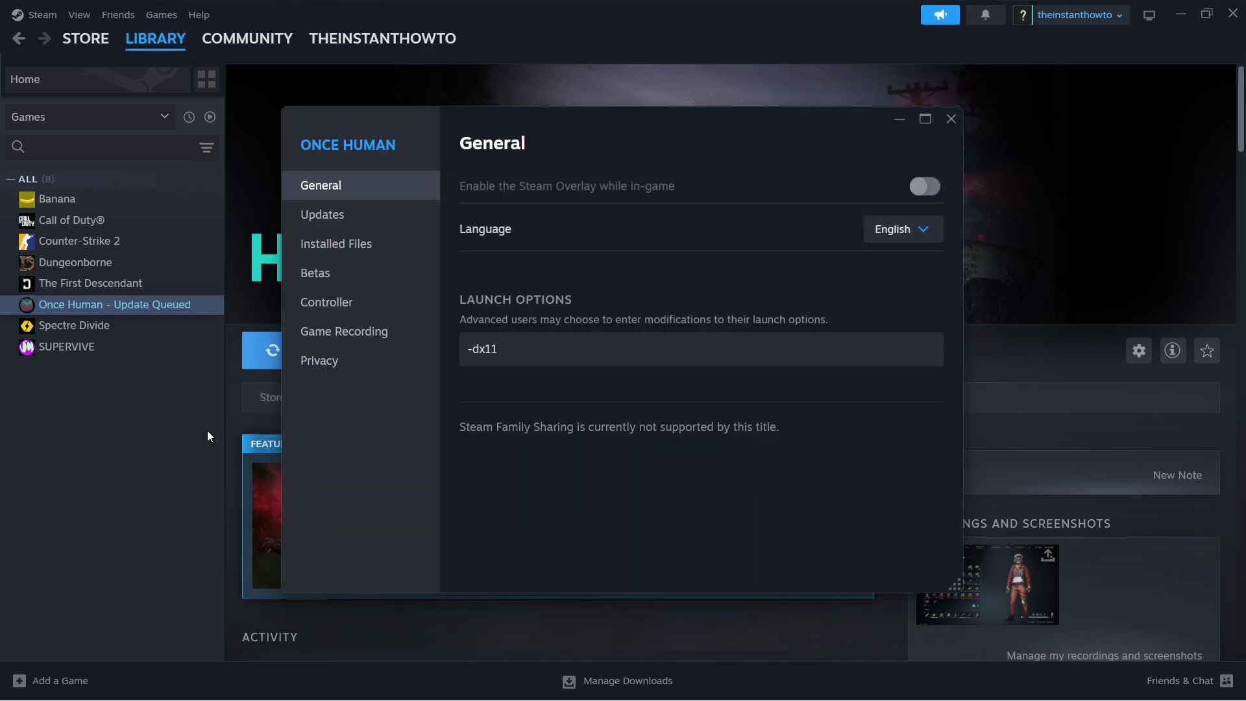
pyautogui.moveTo(537, 360); pyautogui.dragTo(496, 359)
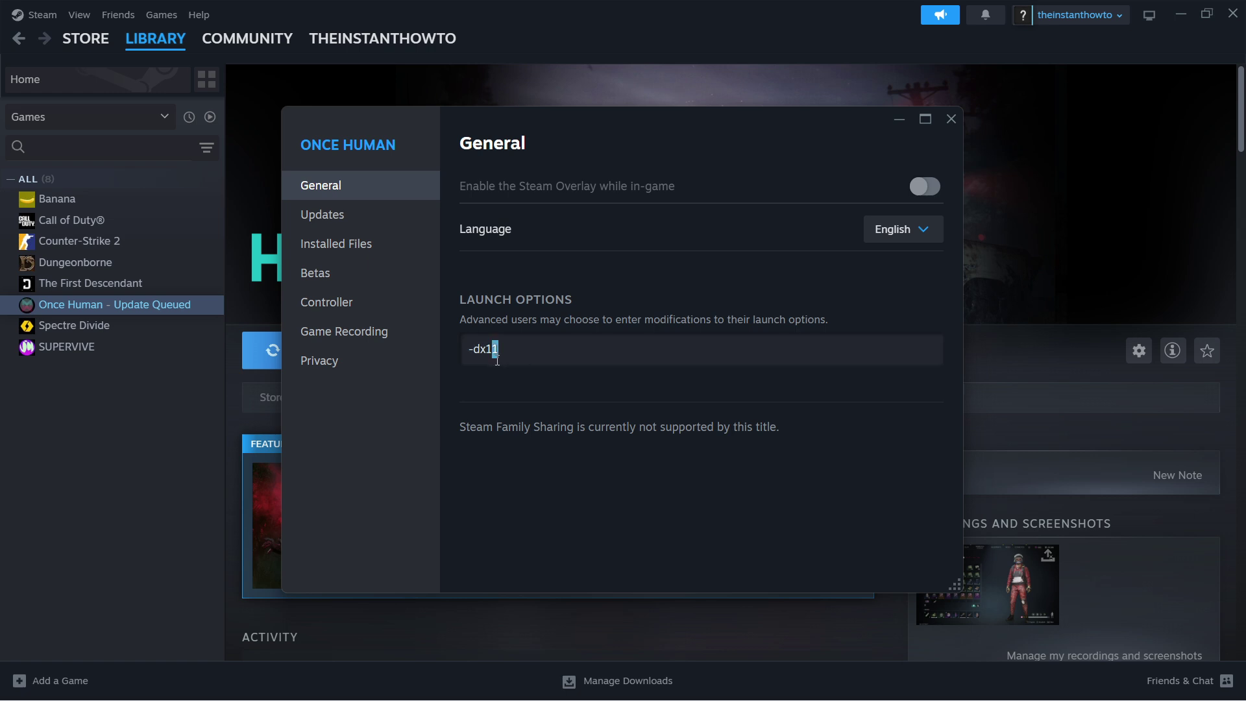
pyautogui.write('2')
pyautogui.click(950, 120)
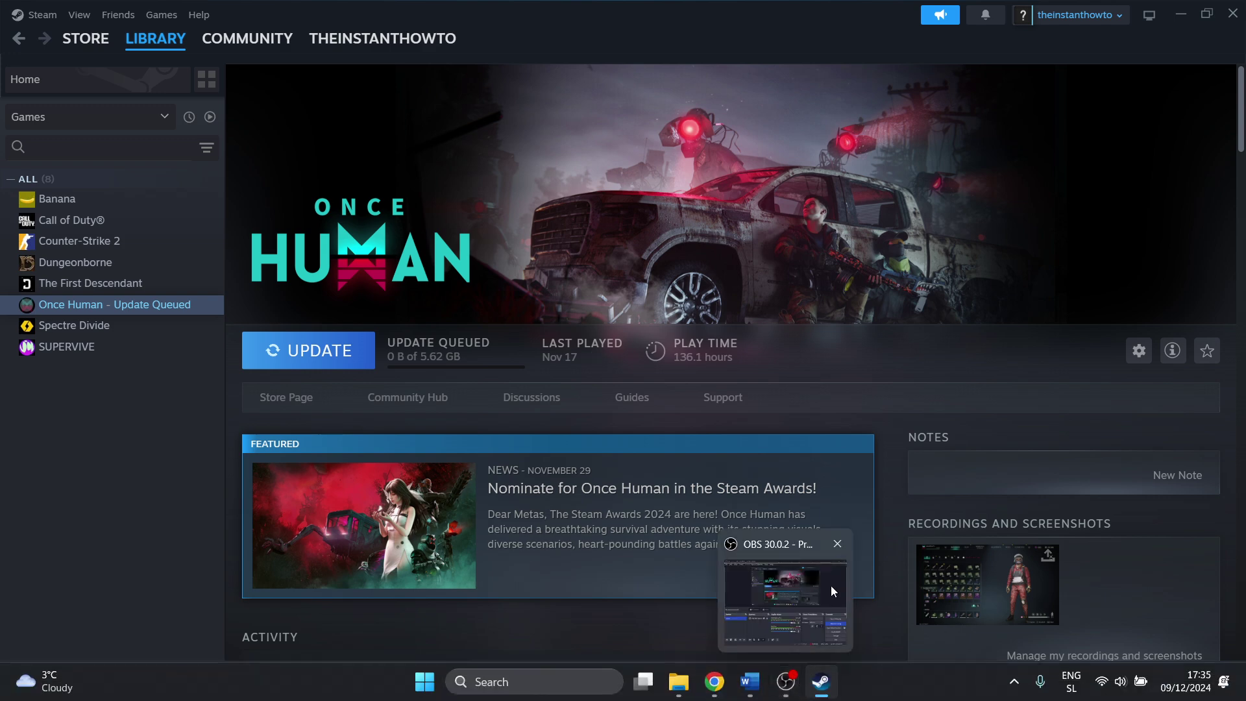
# Step: Append -d3d11 after -dx12 in Once Human's launch options, then close the properties
pyautogui.moveTo(727, 691)
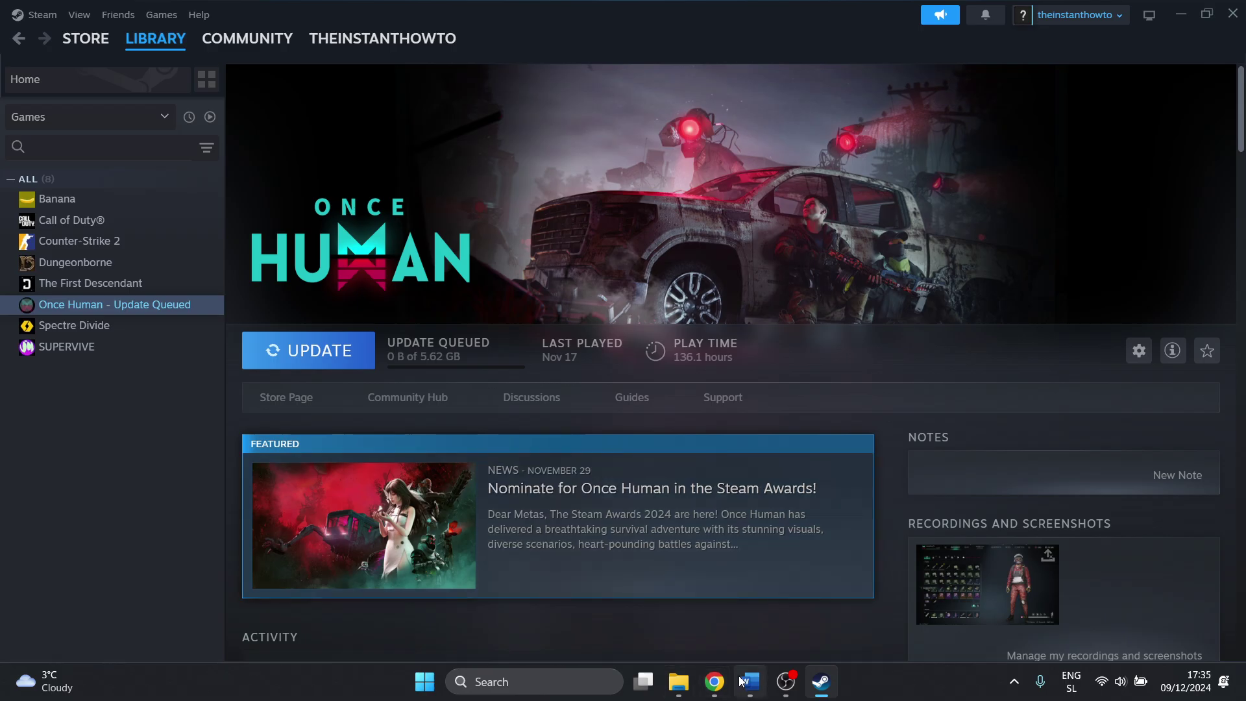
pyautogui.click(750, 681)
pyautogui.click(625, 387)
pyautogui.moveTo(625, 387); pyautogui.dragTo(573, 397)
pyautogui.click(830, 687)
pyautogui.rightClick(93, 305)
pyautogui.click(195, 428)
pyautogui.click(541, 346)
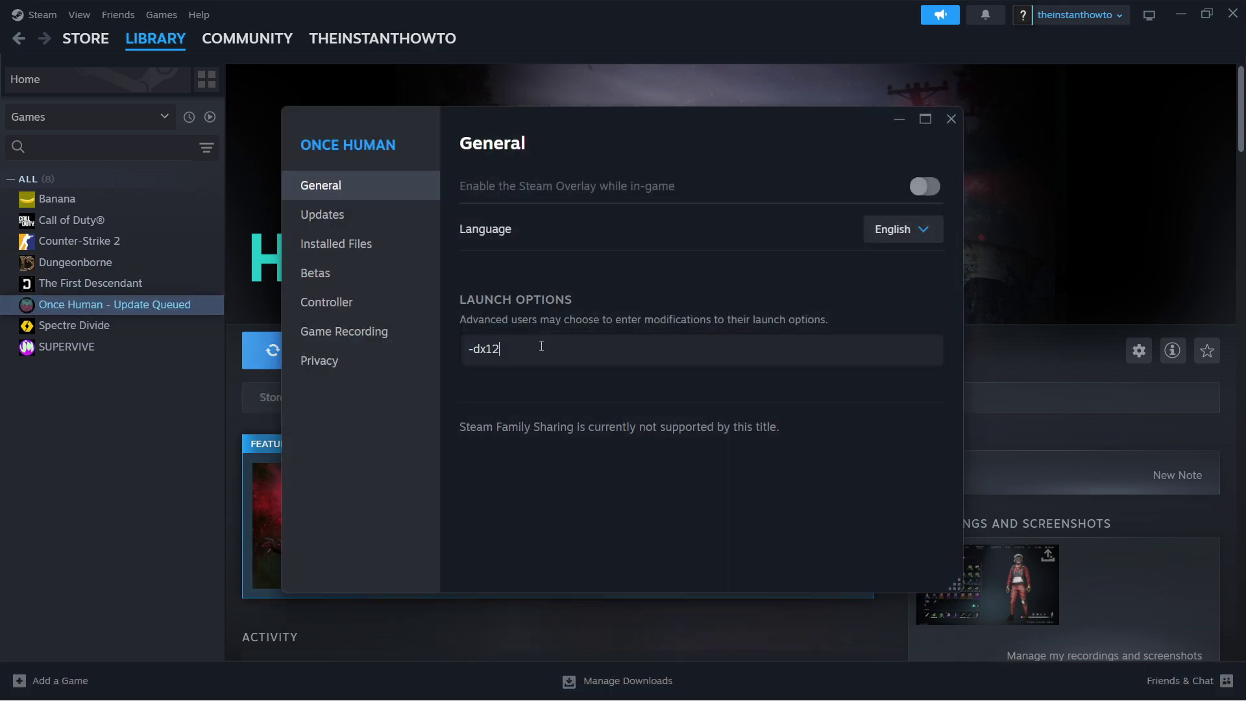
pyautogui.write('-d3d11')
pyautogui.click(951, 122)
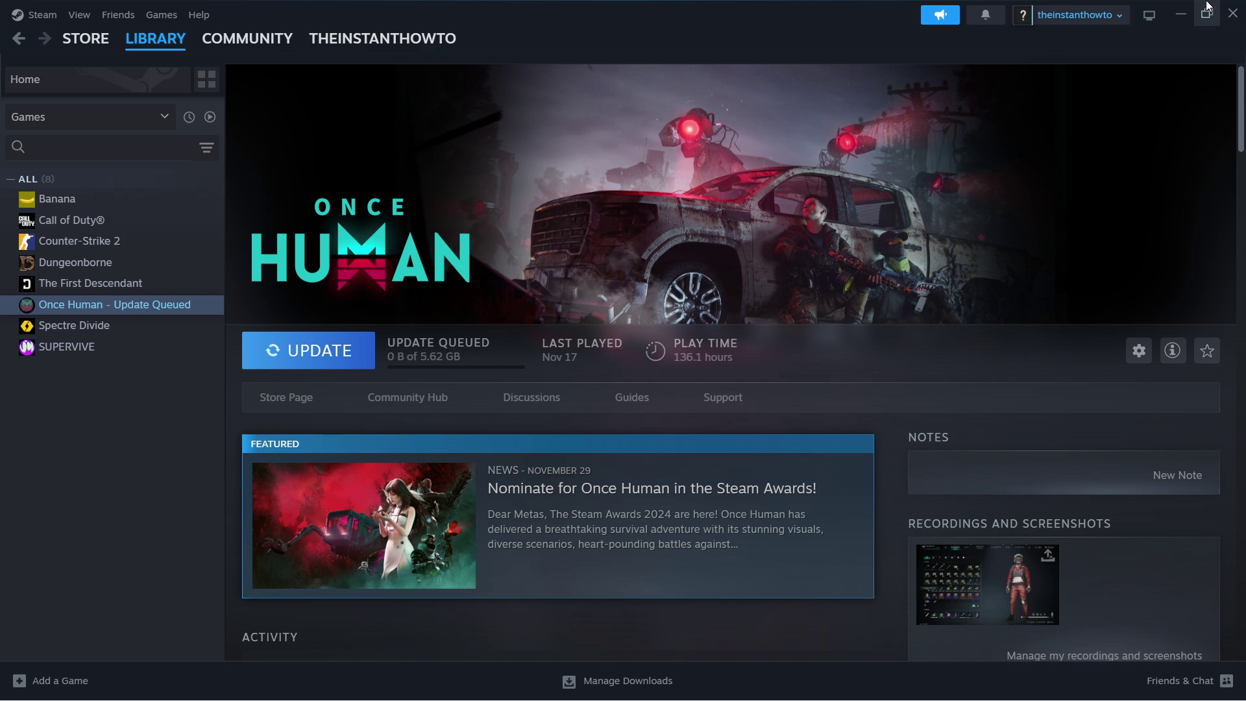
# Step: Clear the Word notes selection, then reopen Once Human's properties at the Launch Options field
pyautogui.click(1180, 13)
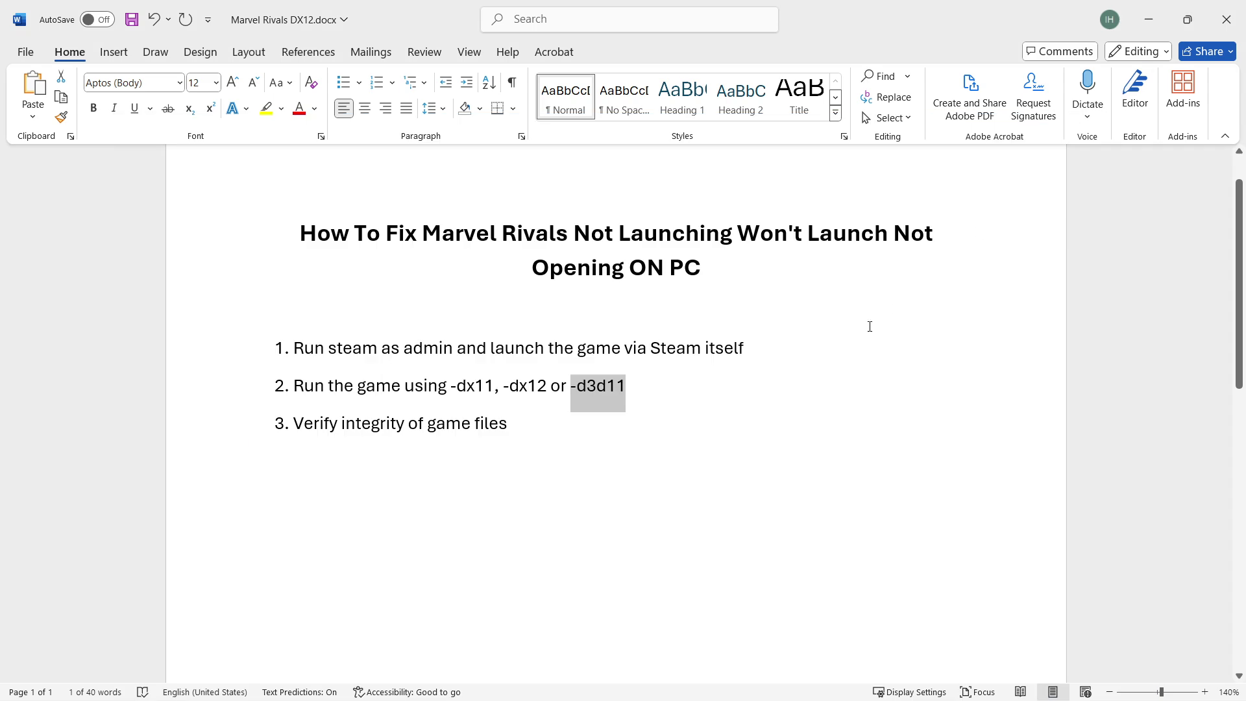
pyautogui.click(600, 504)
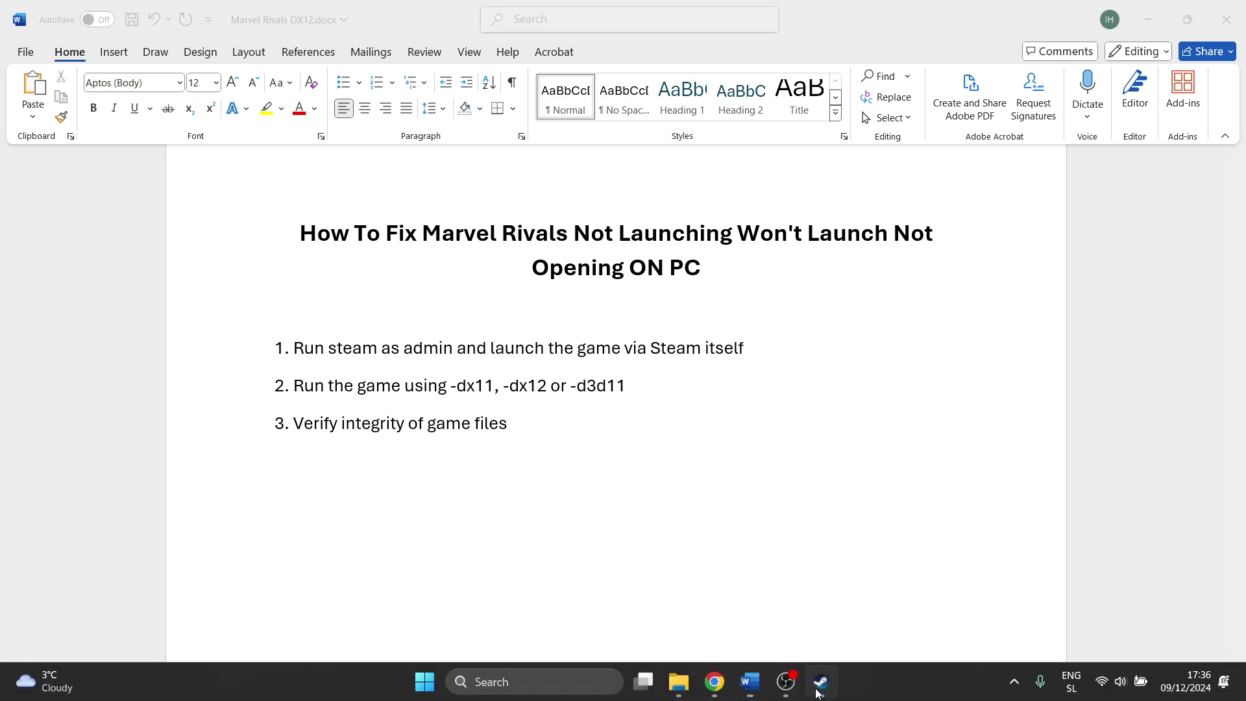
pyautogui.click(821, 681)
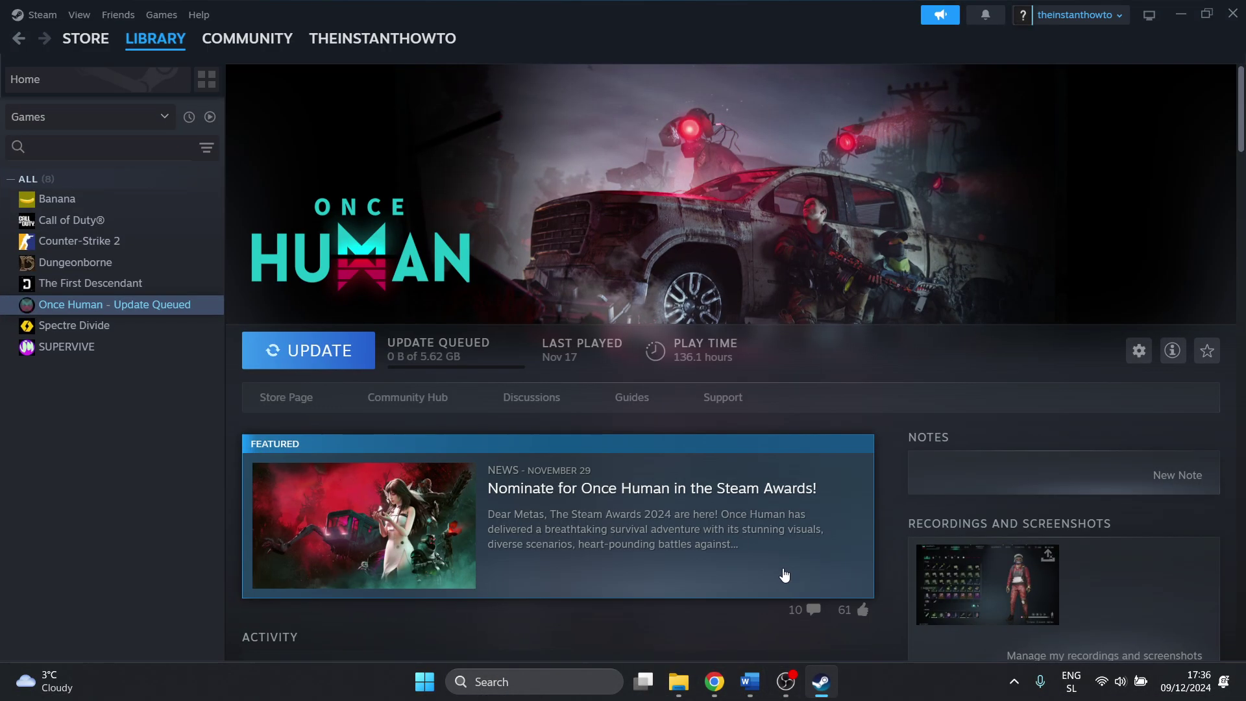
pyautogui.rightClick(128, 310)
pyautogui.click(174, 429)
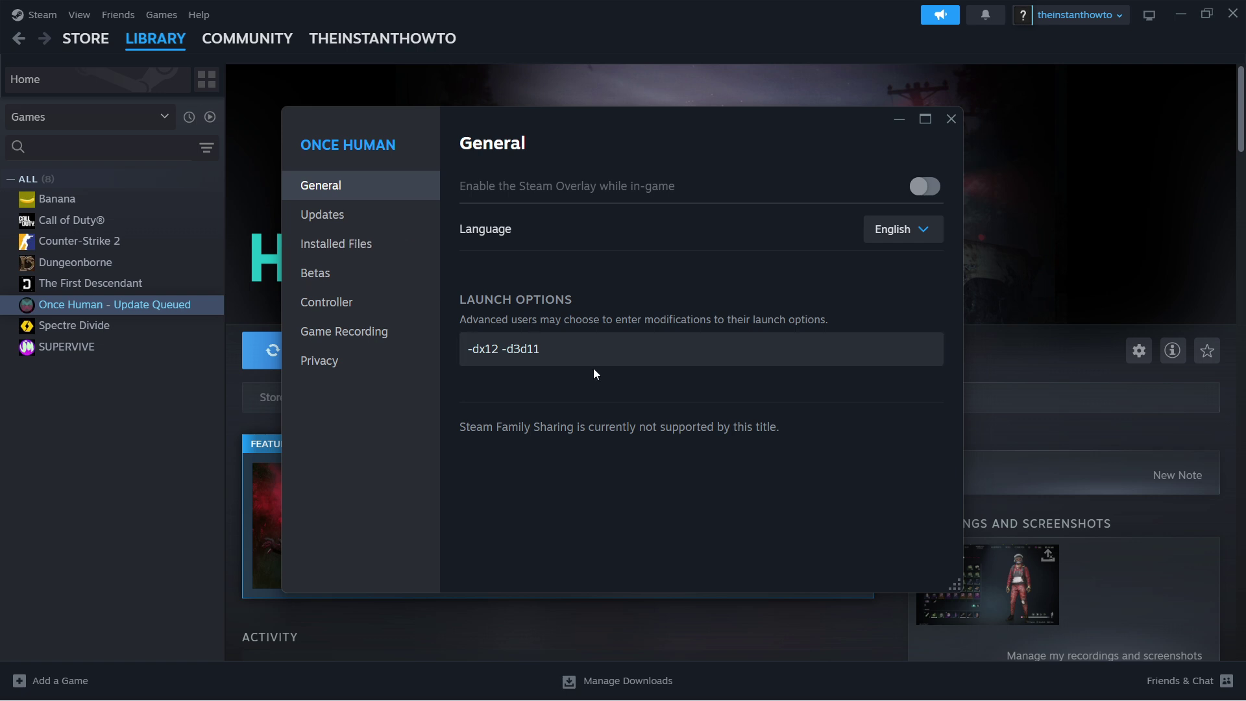
pyautogui.click(555, 349)
# Step: Delete the launch options, review Installed Files' Verify integrity option, then close the properties
pyautogui.hotkey('ctrl', 'a')
pyautogui.press('BackSpace')
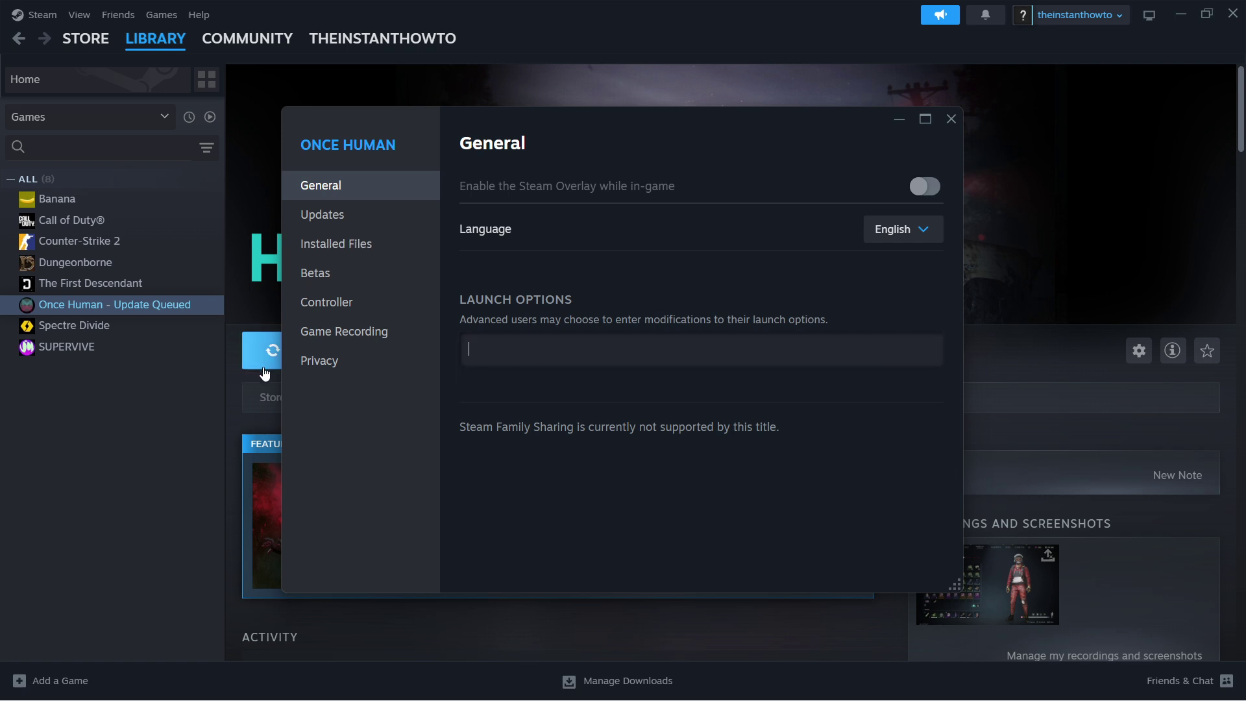
pyautogui.click(370, 251)
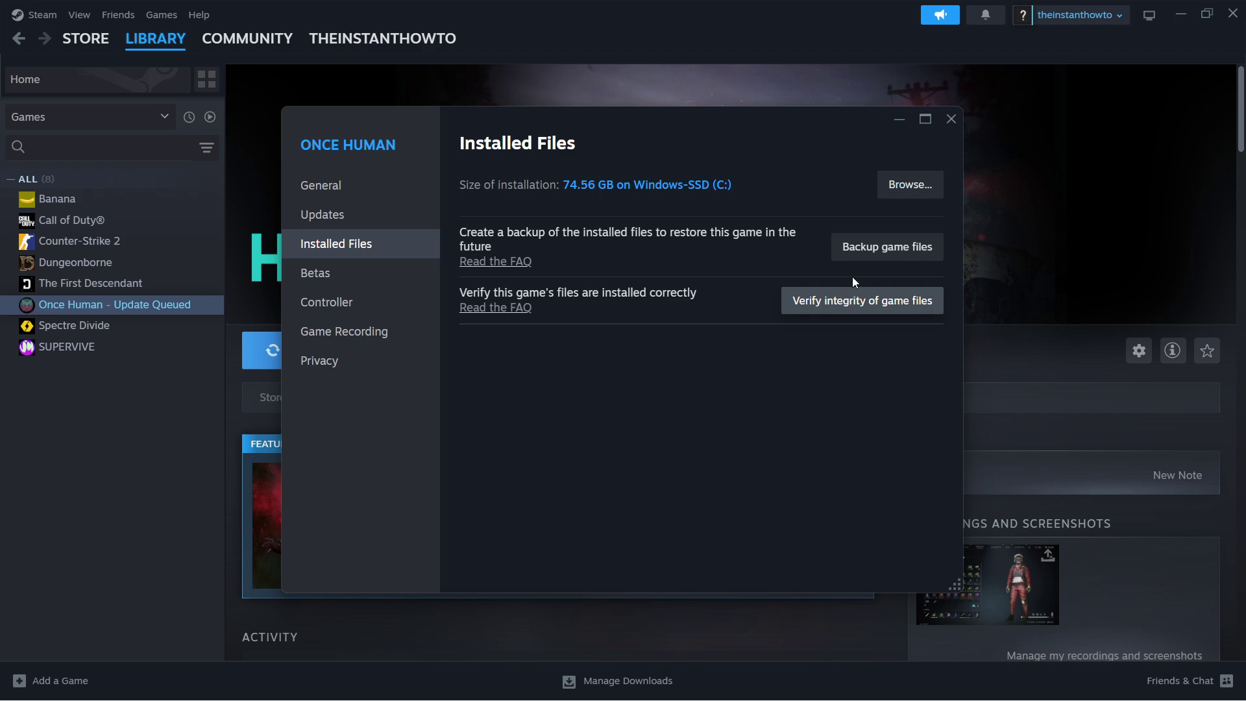
pyautogui.click(950, 119)
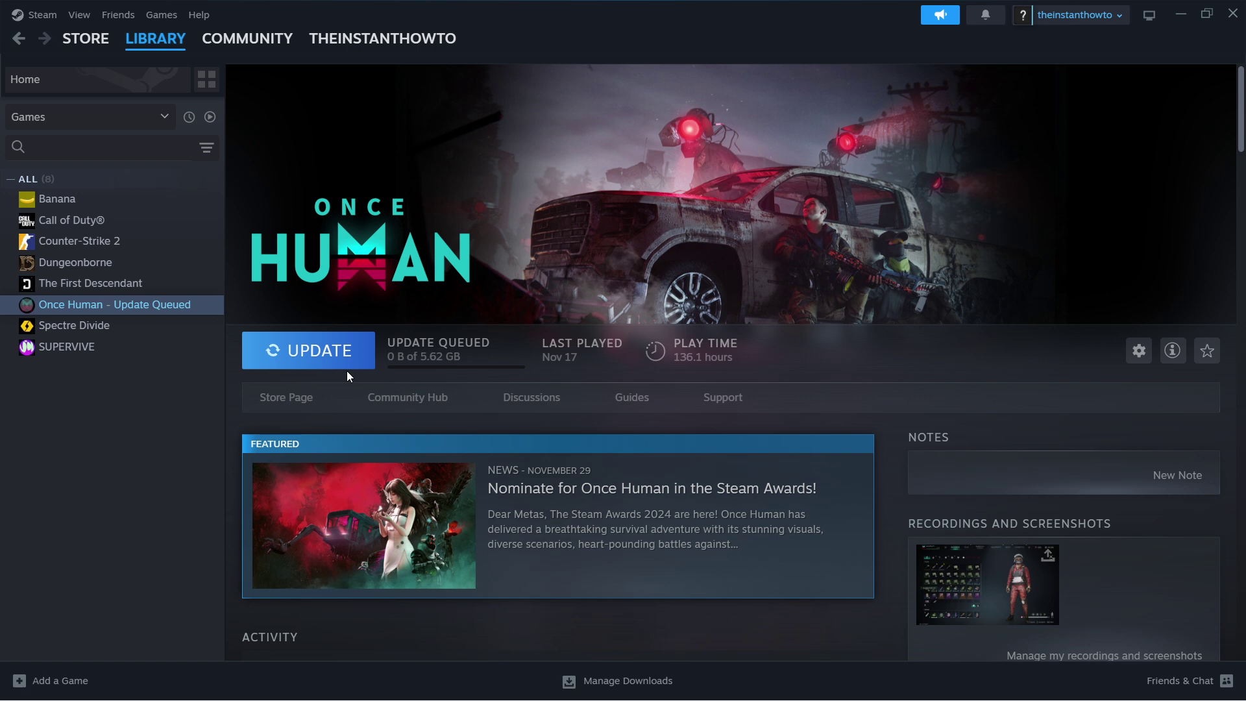